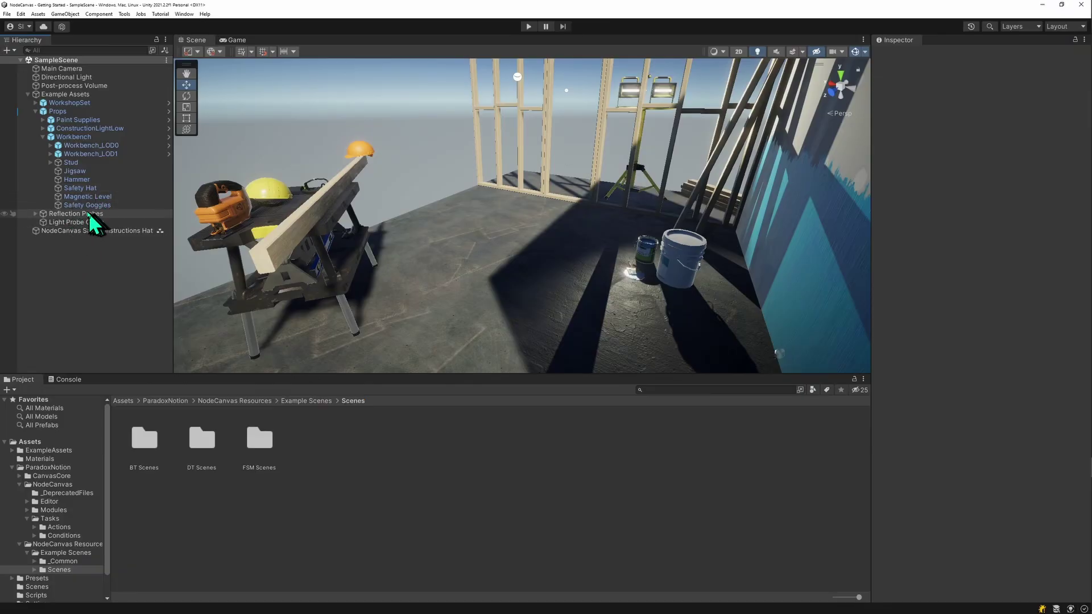
Step: Select Jigsaw and browse to the NodeCanvas category in Add Component
{"action": "left_click", "coordinate": [80, 199]}
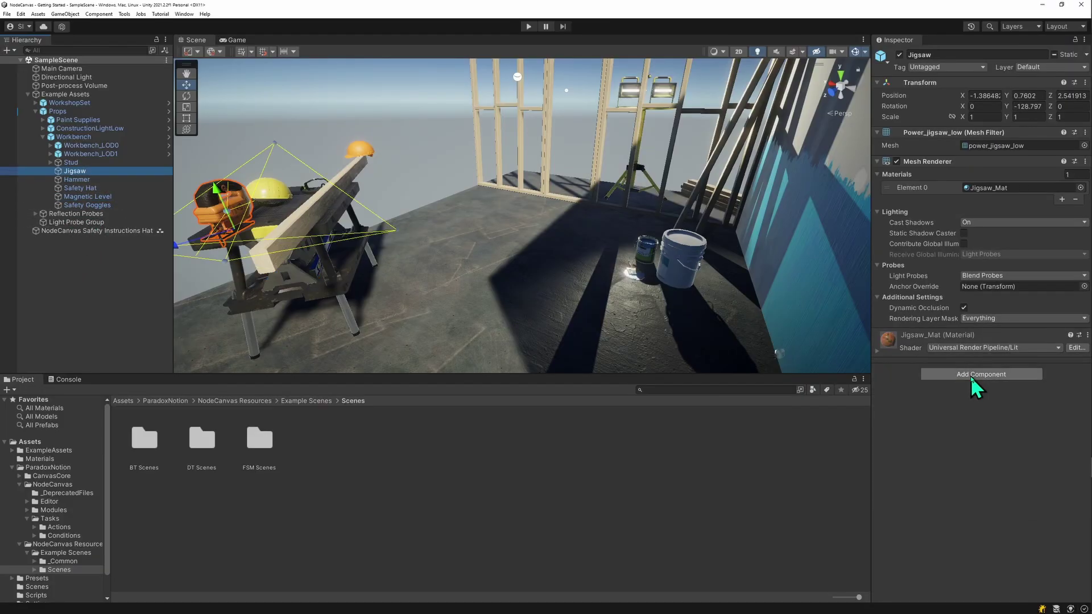
{"action": "left_click", "coordinate": [975, 390]}
{"action": "left_click", "coordinate": [982, 496]}
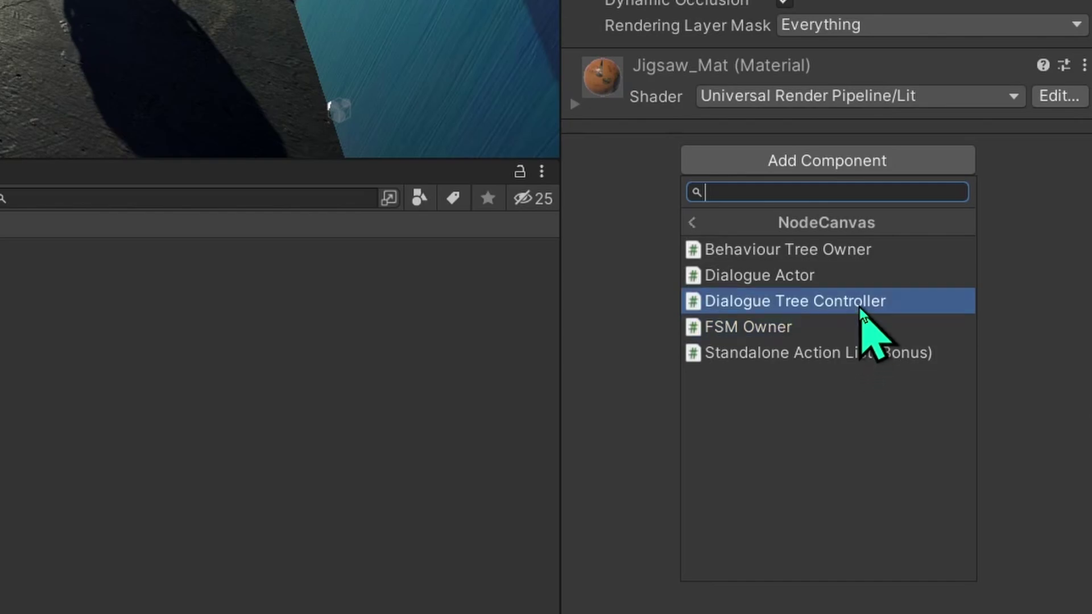
Step: Add a Behaviour Tree Owner to Jigsaw and create a new Bound behaviour tree graph
{"action": "left_click", "coordinate": [865, 257]}
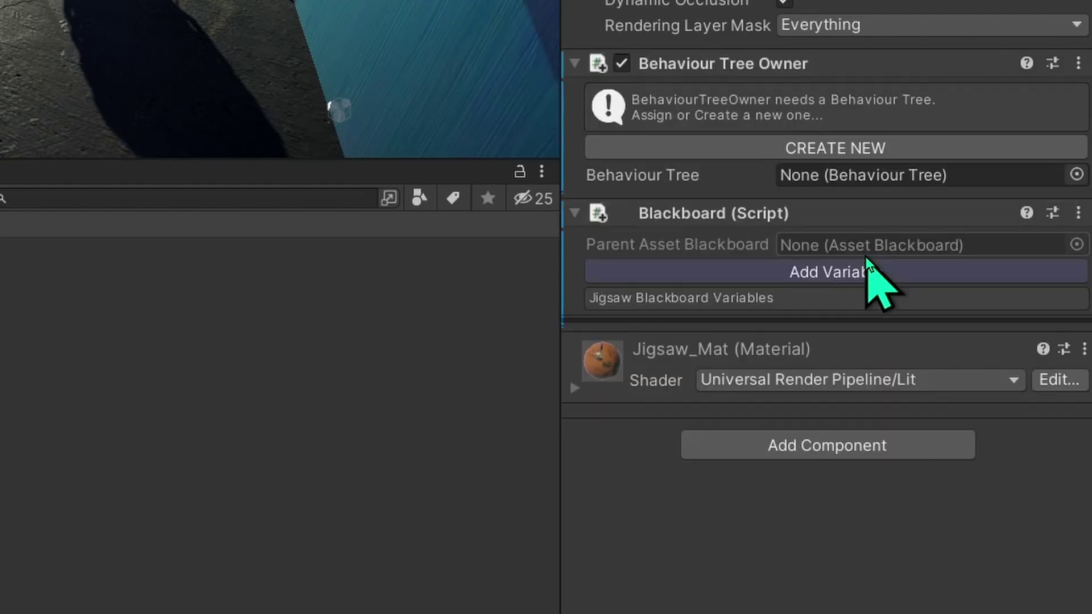
{"action": "left_click", "coordinate": [946, 150]}
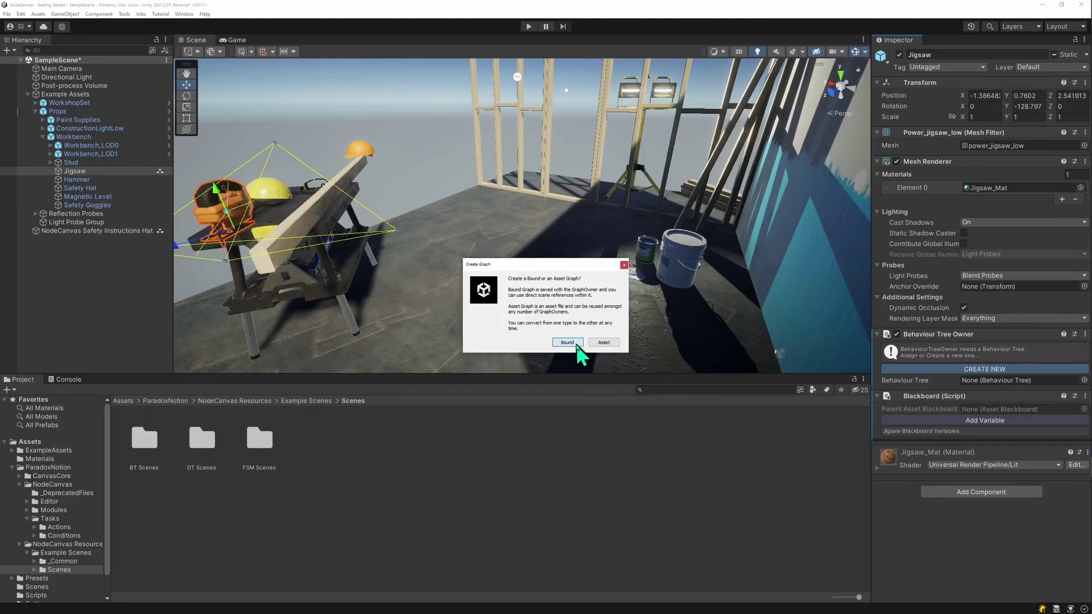
{"action": "left_click", "coordinate": [574, 343]}
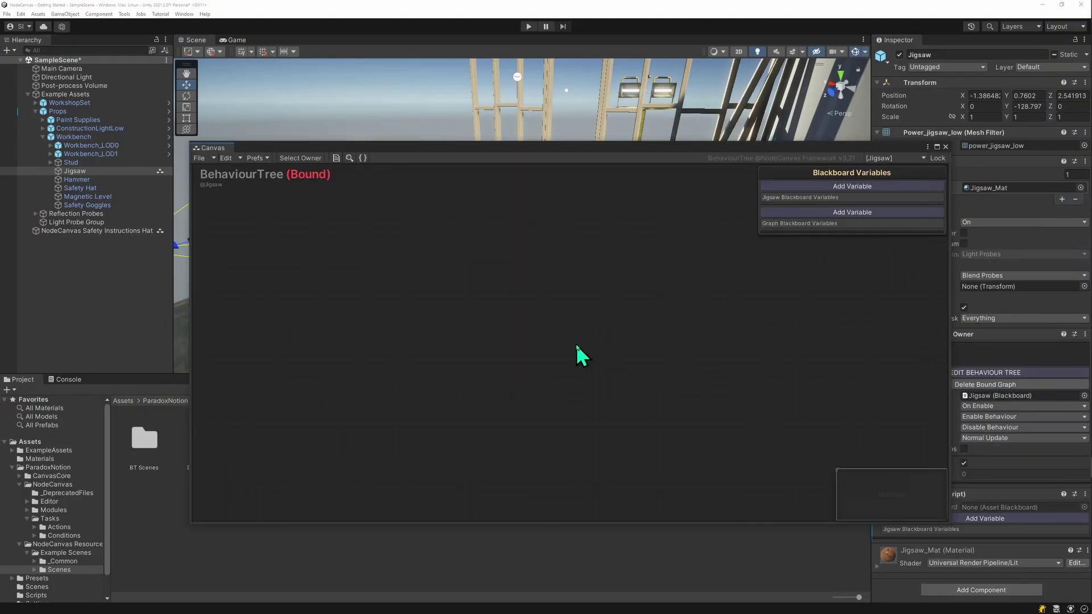
Step: Dock the graph editor in the bottom panel and add a Sequencer as the START node
{"action": "left_click_drag", "start_coordinate": [216, 150], "coordinate": [125, 377]}
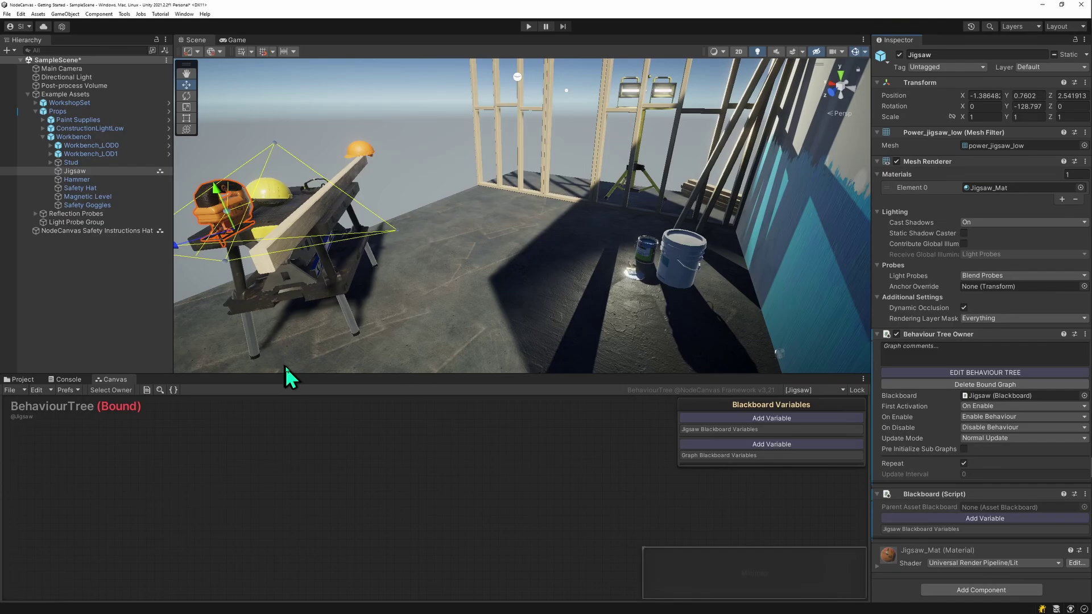
{"action": "left_click_drag", "start_coordinate": [296, 374], "coordinate": [295, 356]}
{"action": "right_click", "coordinate": [402, 449]}
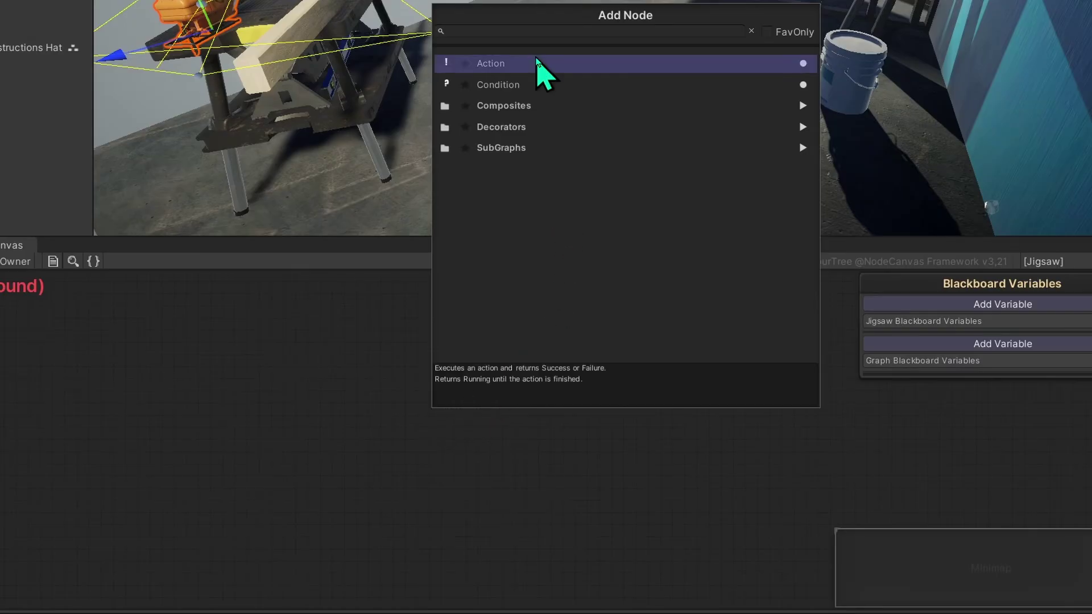
{"action": "left_click", "coordinate": [549, 107]}
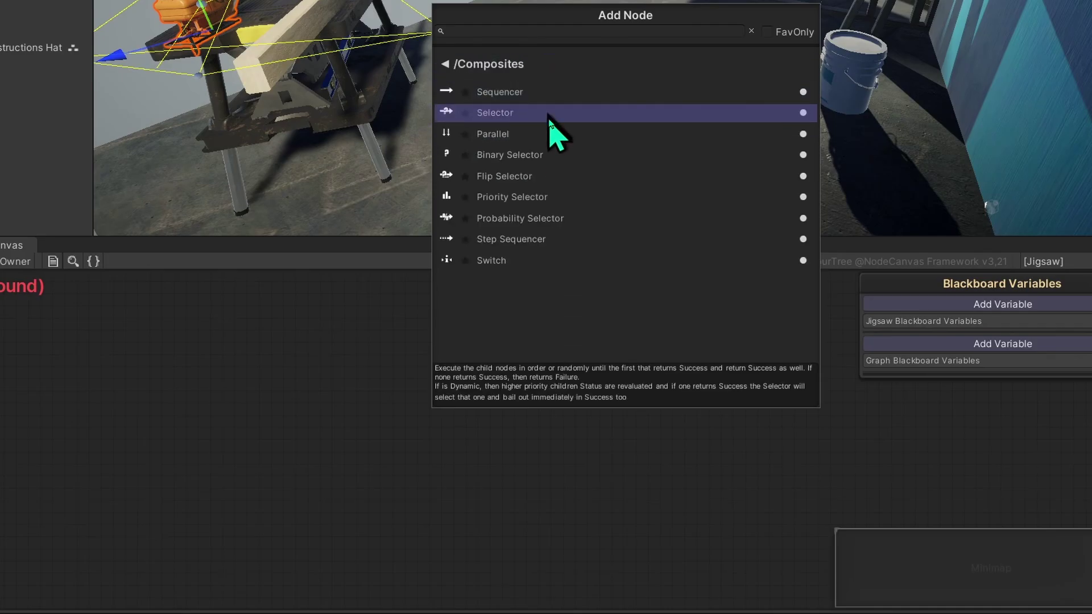
{"action": "left_click", "coordinate": [552, 98]}
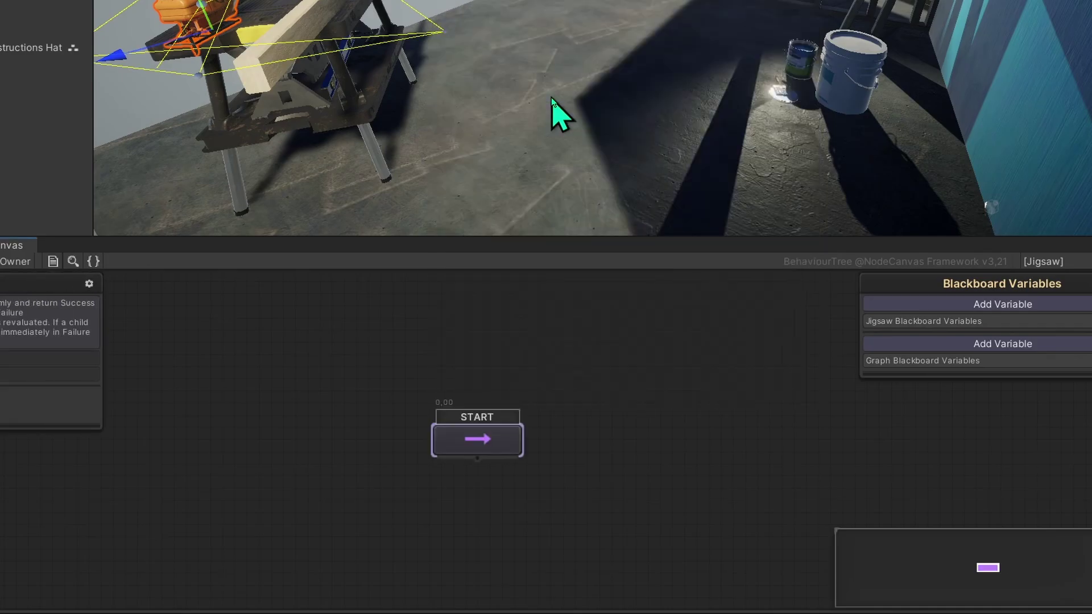
{"action": "mouse_move", "coordinate": [485, 453]}
{"action": "left_mouse_down"}
{"action": "mouse_move", "coordinate": [481, 344]}
{"action": "mouse_move", "coordinate": [366, 439]}
{"action": "mouse_move", "coordinate": [468, 439]}
{"action": "mouse_move", "coordinate": [342, 458]}
{"action": "left_mouse_up"}
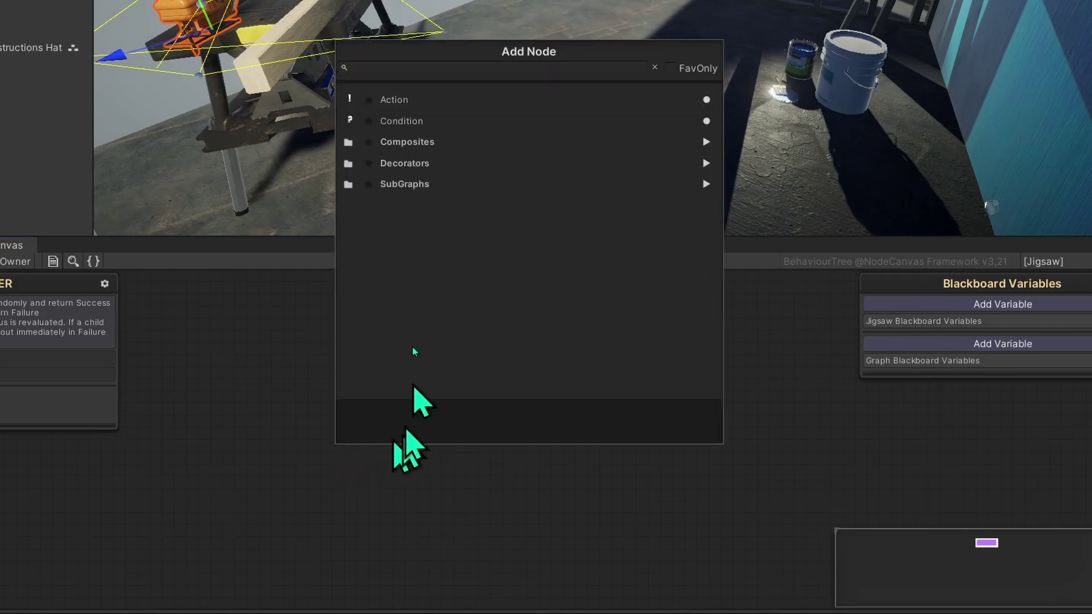
Step: Add an empty action node, duplicate it, and connect both copies to START
{"action": "left_click", "coordinate": [396, 101]}
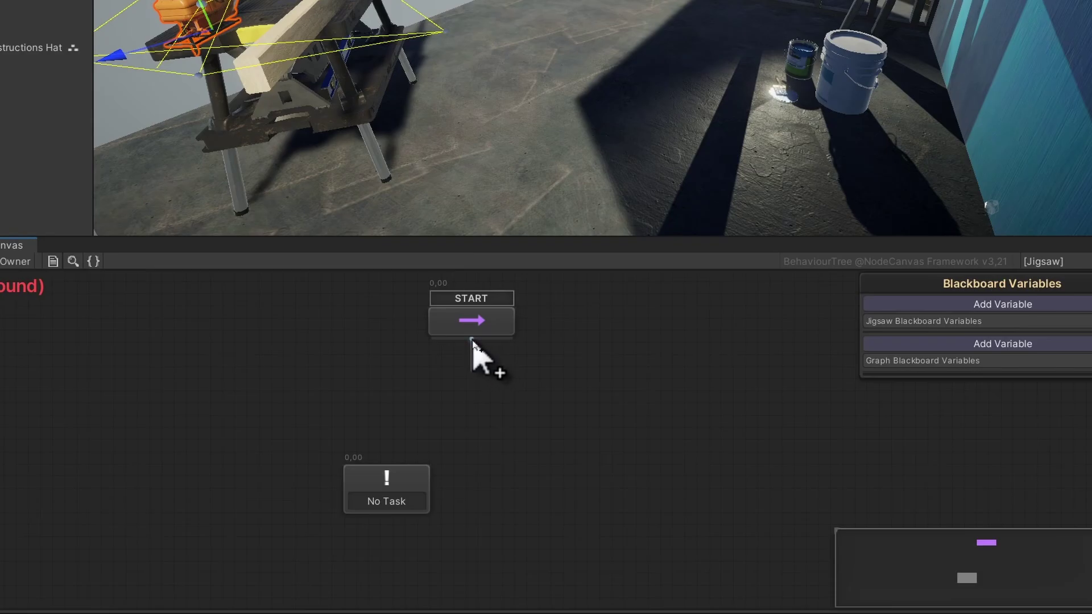
{"action": "left_click_drag", "start_coordinate": [472, 340], "coordinate": [409, 472]}
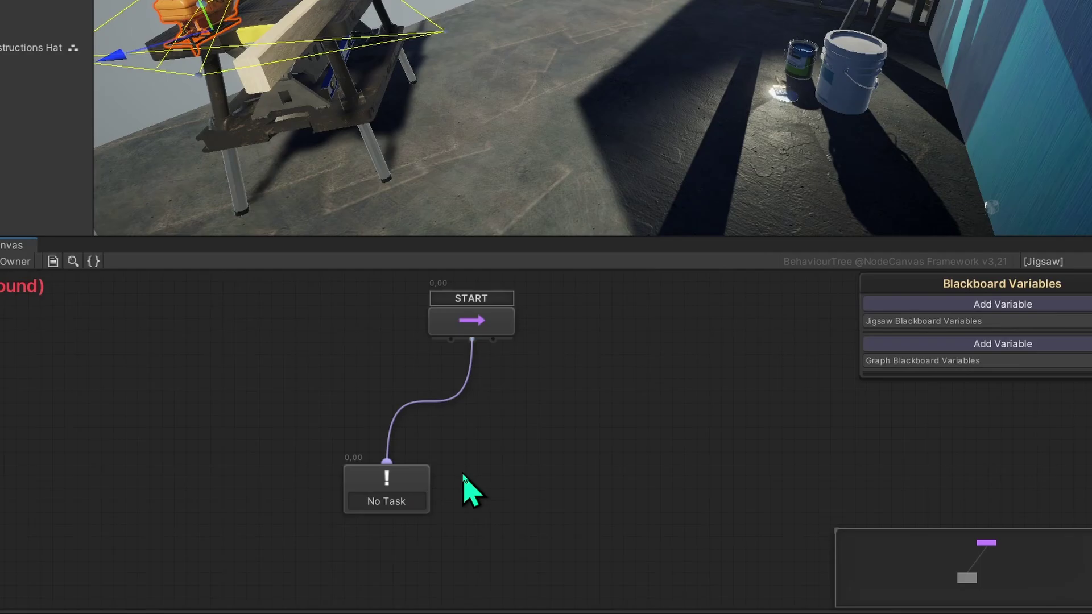
{"action": "left_click", "coordinate": [415, 499]}
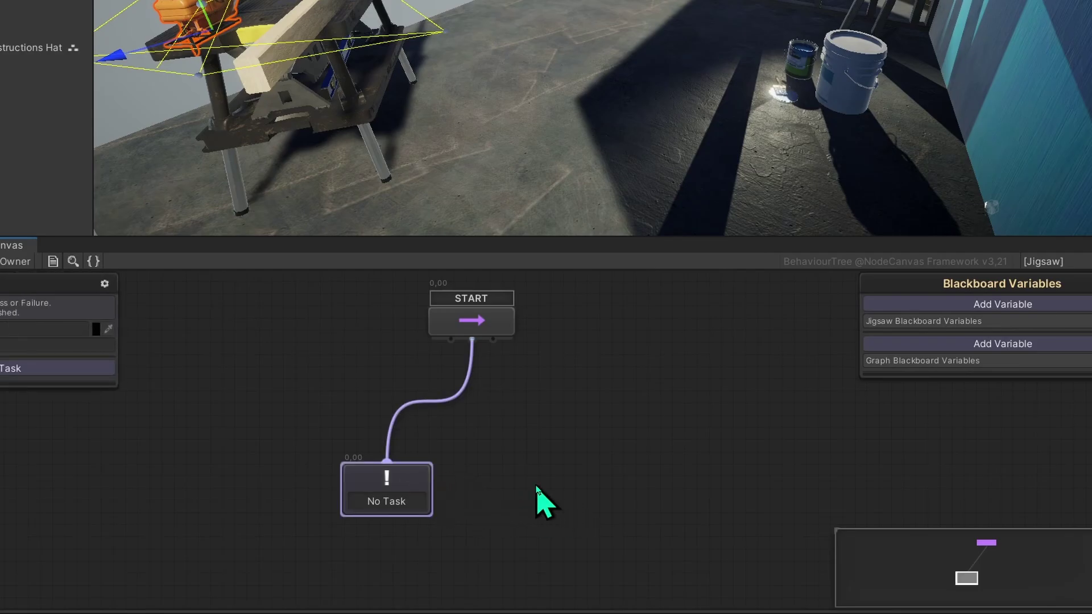
{"action": "key", "text": "ctrl+d"}
{"action": "left_click_drag", "start_coordinate": [463, 535], "coordinate": [573, 507]}
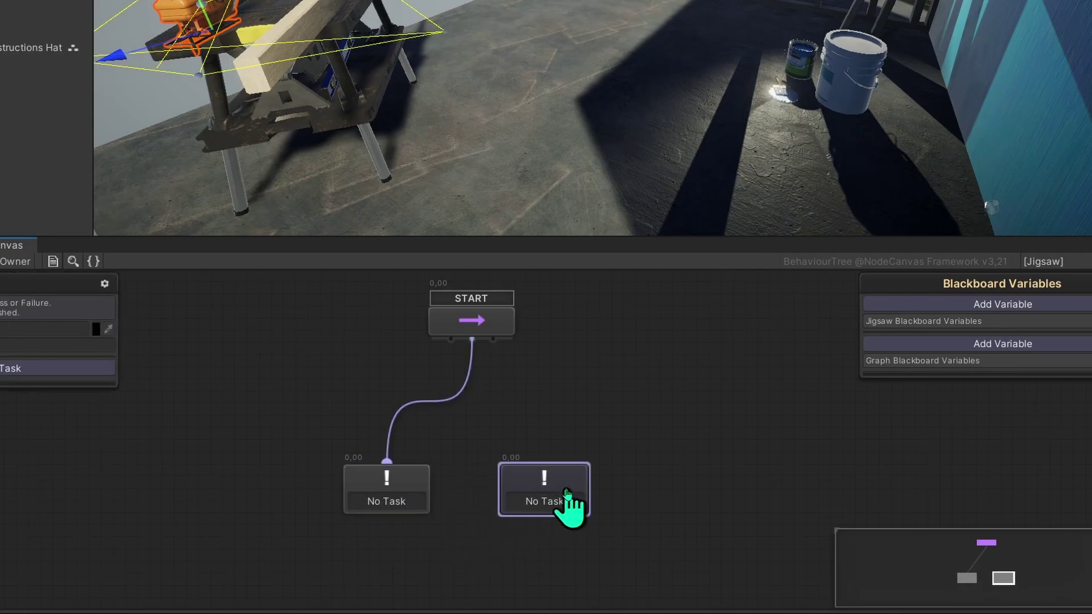
{"action": "left_click_drag", "start_coordinate": [494, 341], "coordinate": [565, 499]}
{"action": "right_click", "coordinate": [585, 479]}
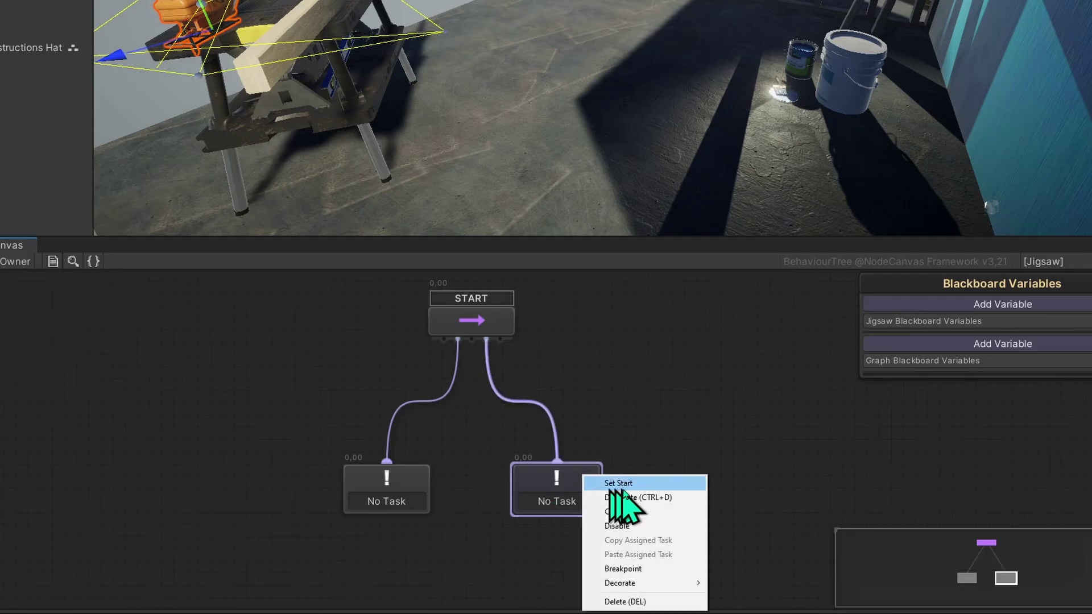
{"action": "mouse_move", "coordinate": [656, 585]}
{"action": "left_click", "coordinate": [446, 556]}
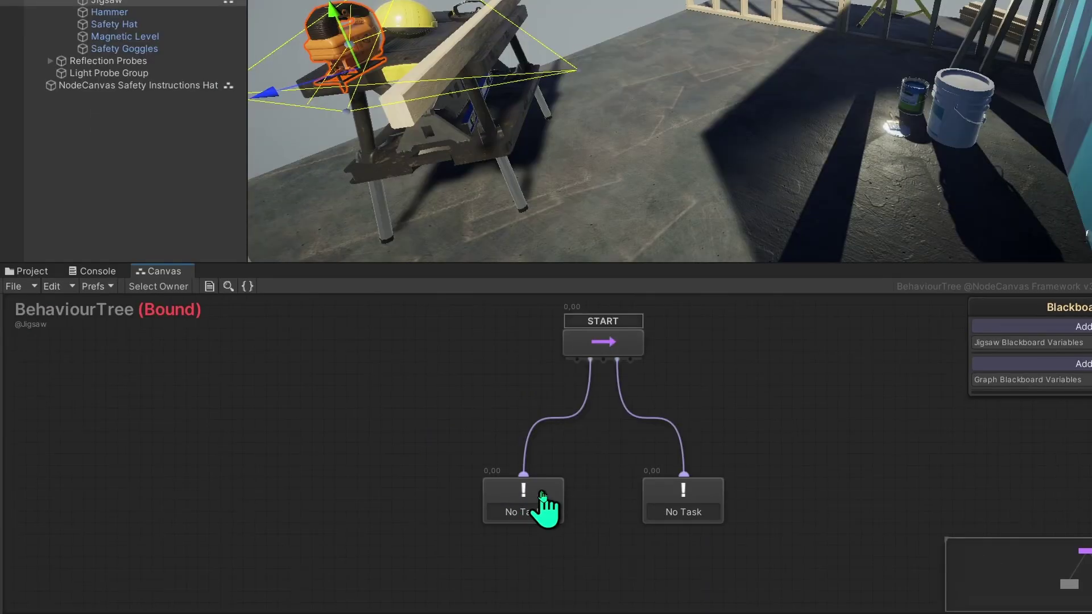
Step: Assign the Fade In task to the left action node
{"action": "left_click", "coordinate": [542, 496]}
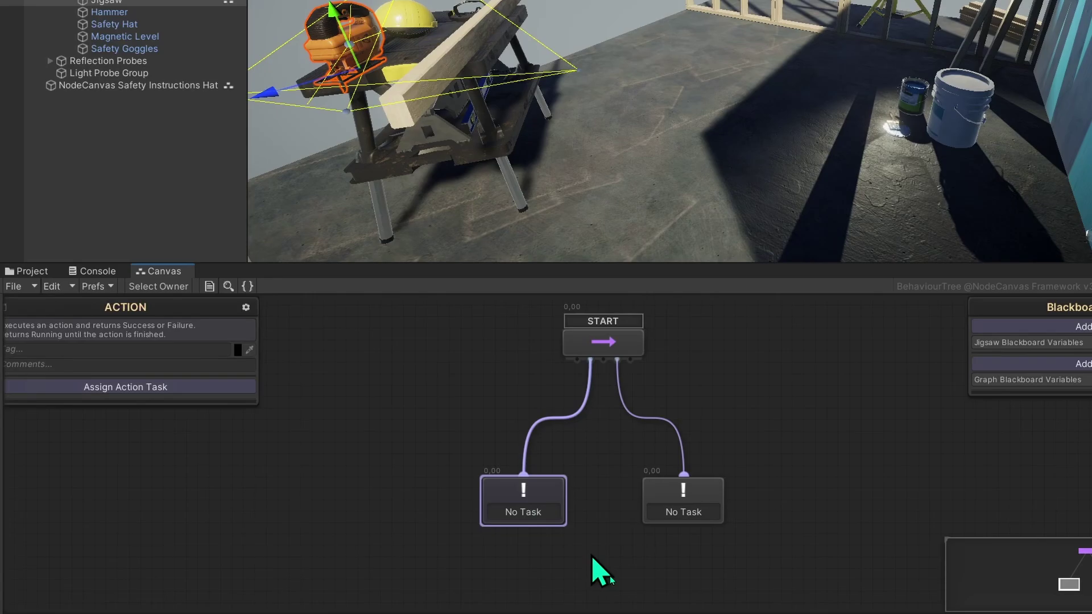
{"action": "left_click", "coordinate": [181, 387]}
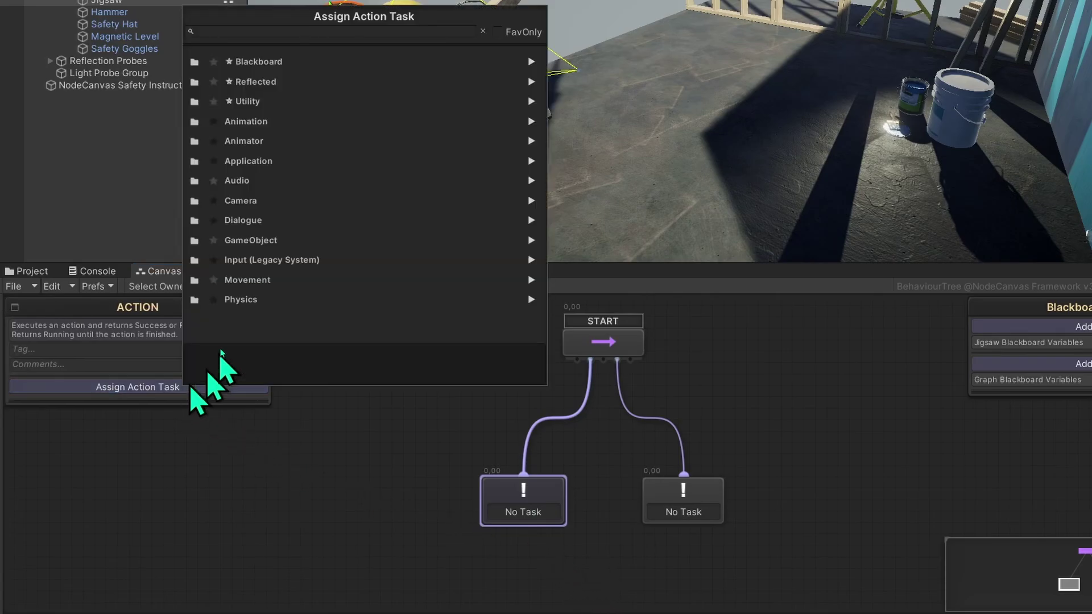
{"action": "type", "text": "fade"}
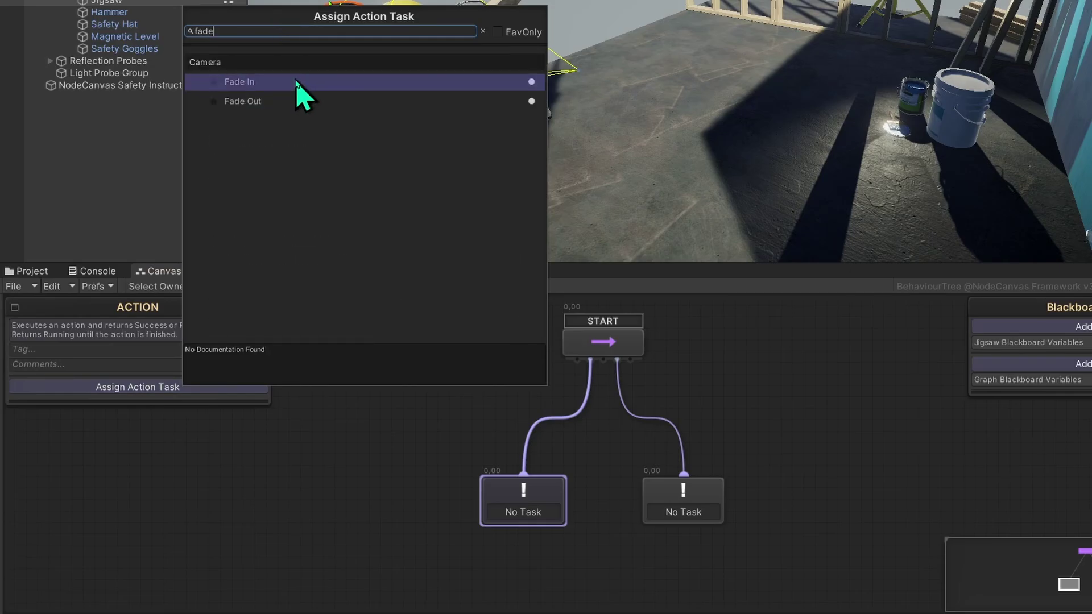
{"action": "left_click", "coordinate": [295, 83]}
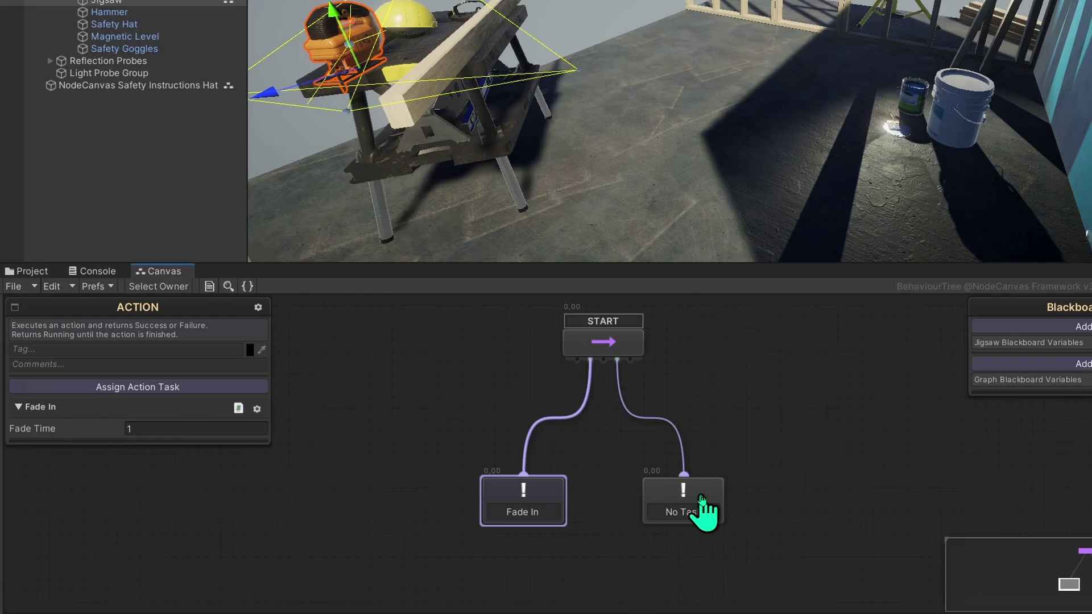
Step: Assign the Fade Out task to the right action node and enter Play mode
{"action": "left_click", "coordinate": [703, 501]}
{"action": "left_click", "coordinate": [234, 386]}
{"action": "type", "text": "f"}
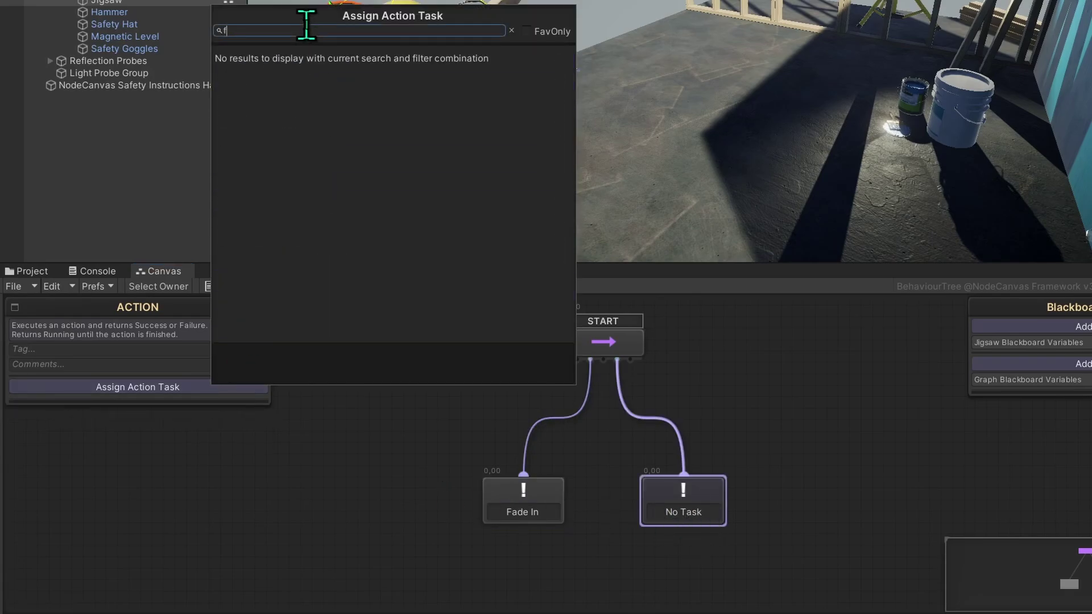
{"action": "type", "text": "ade"}
{"action": "left_click", "coordinate": [302, 101]}
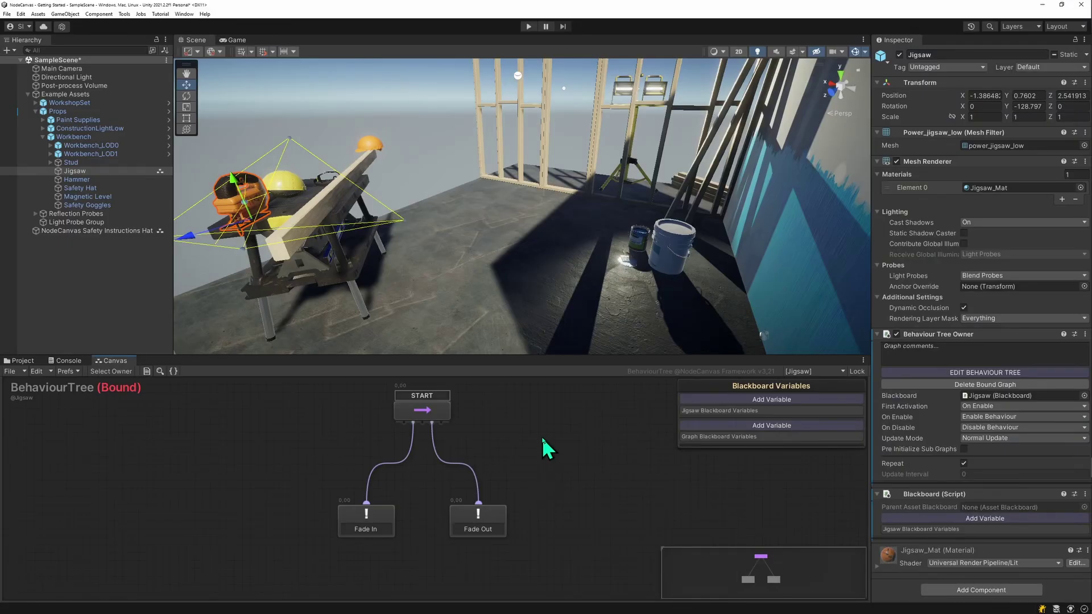
{"action": "left_click", "coordinate": [528, 26]}
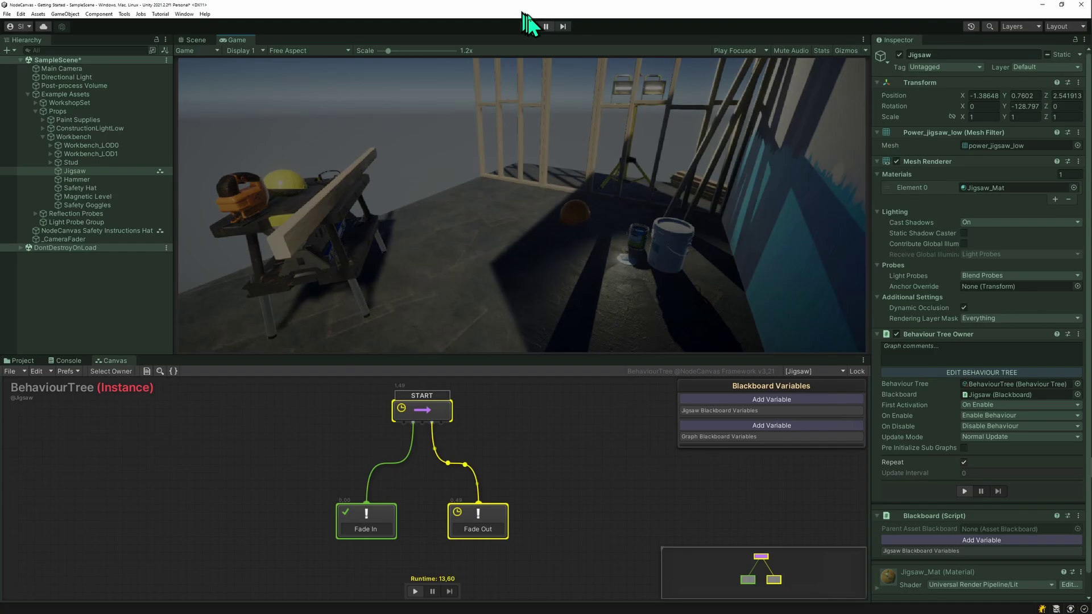
Step: Stop Play mode and inspect the hat tree's left Move Towards node targeting Paint 5G Bucket
{"action": "left_click", "coordinate": [528, 26]}
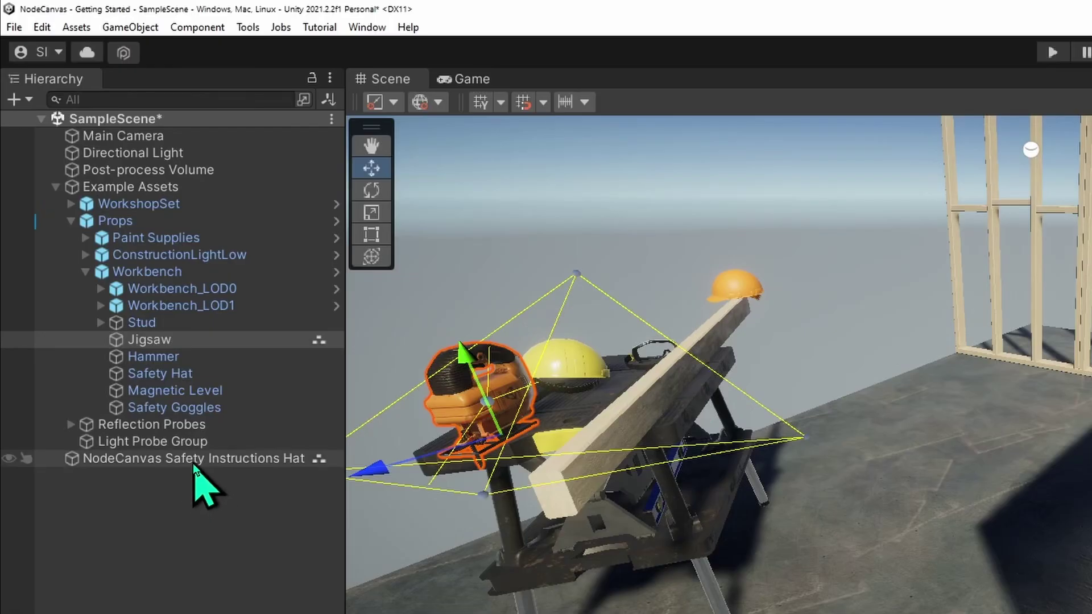
{"action": "left_click", "coordinate": [98, 231]}
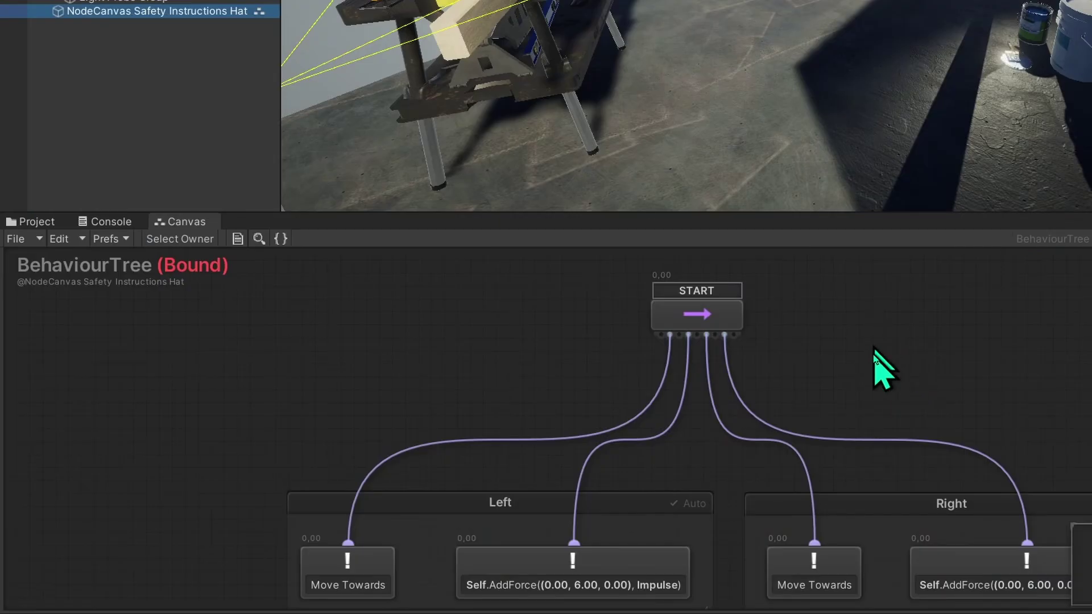
{"action": "middle_click_drag", "start_coordinate": [883, 365], "coordinate": [779, 316]}
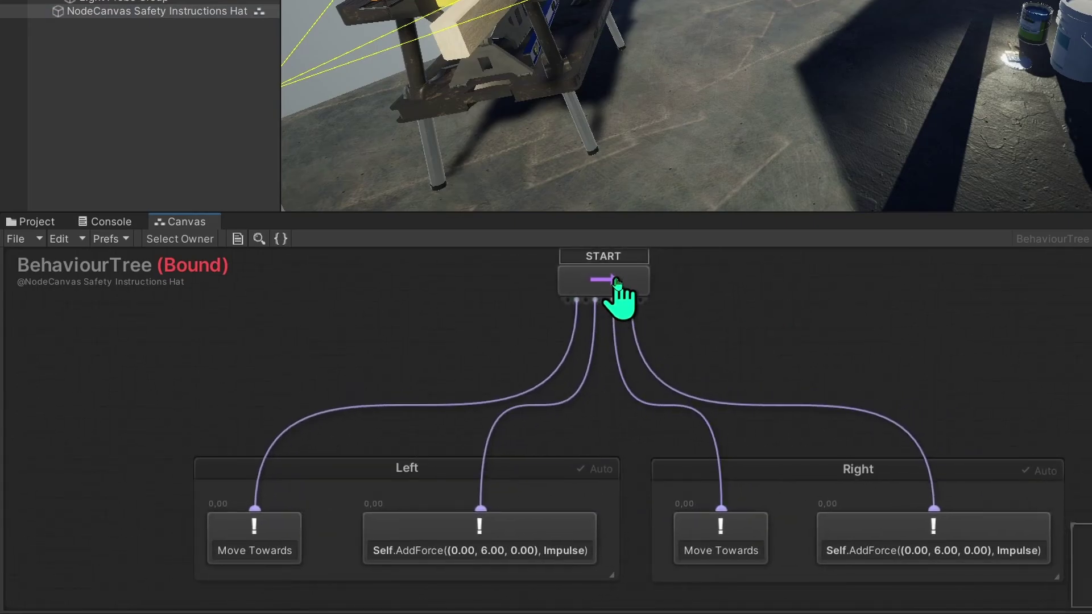
{"action": "left_click", "coordinate": [279, 537]}
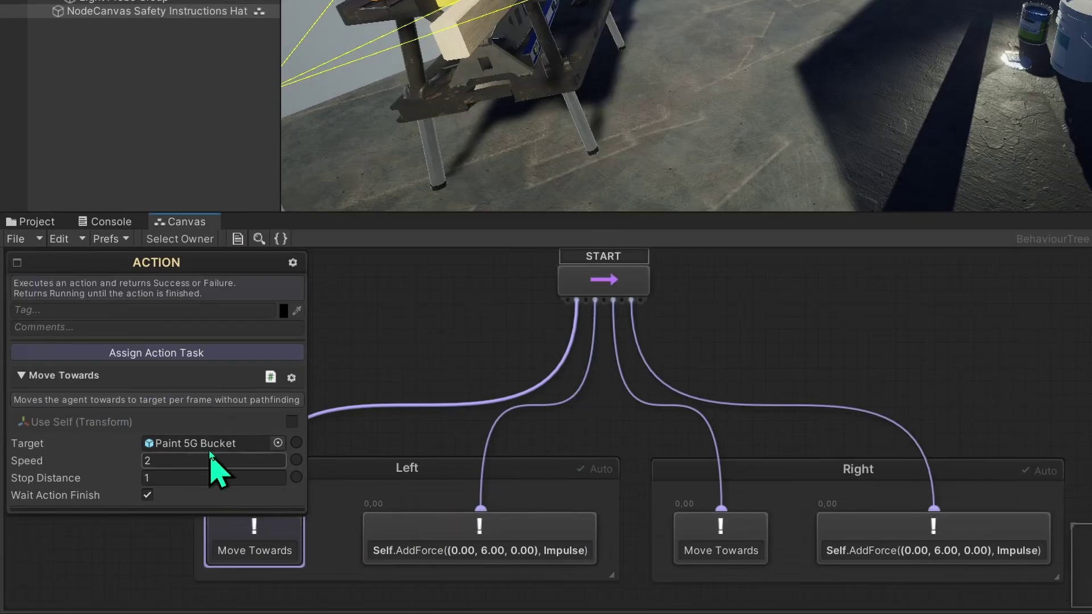
{"action": "left_click", "coordinate": [210, 448]}
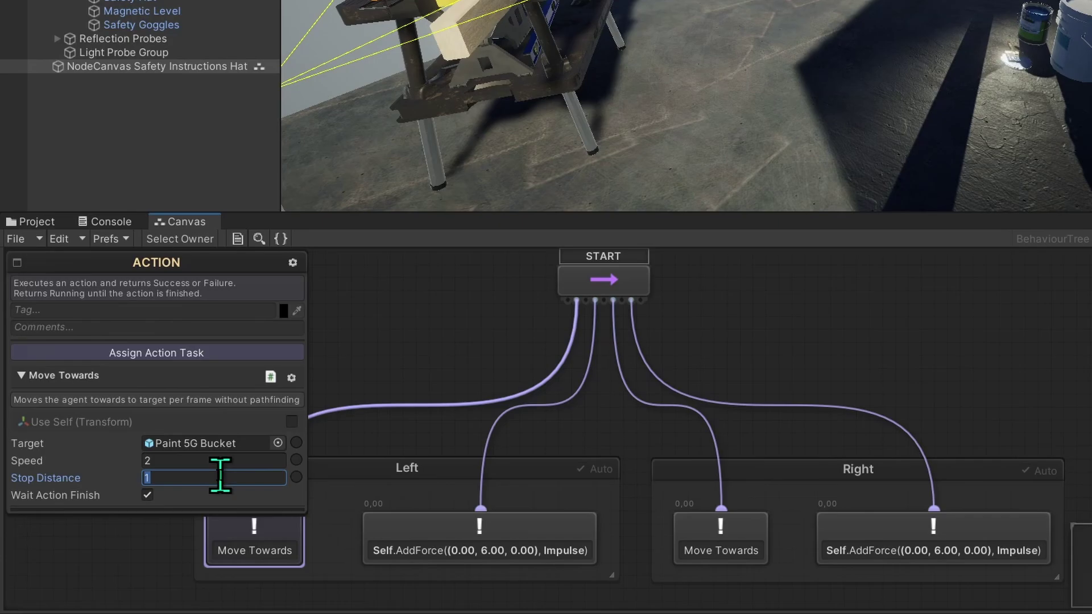
{"action": "left_click", "coordinate": [269, 541]}
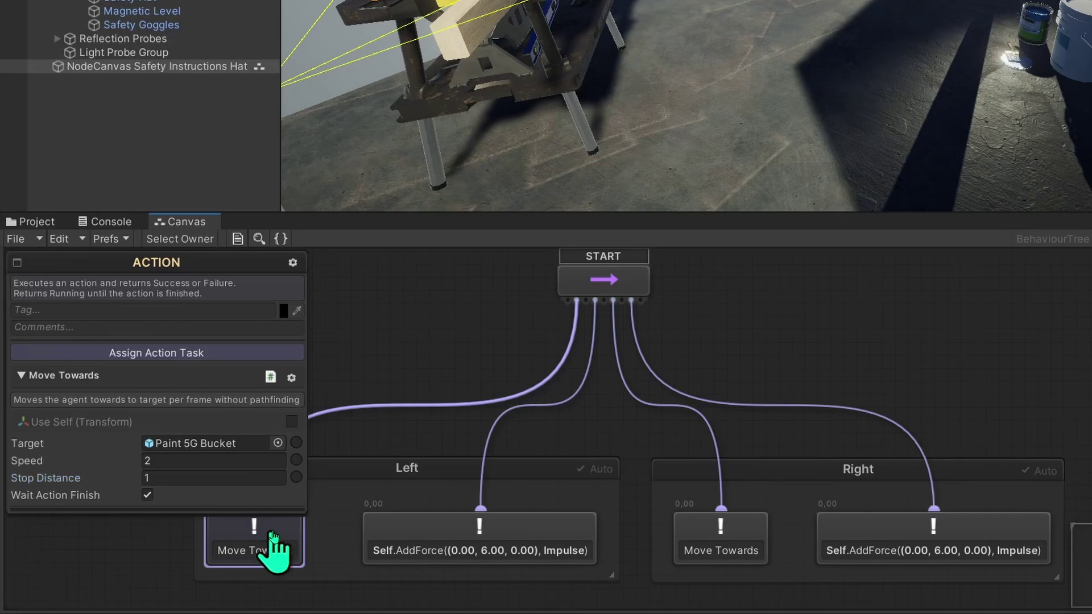
Step: Inspect the left AddForce node and the right Move Towards node targeting Safety Hat
{"action": "left_click", "coordinate": [435, 526]}
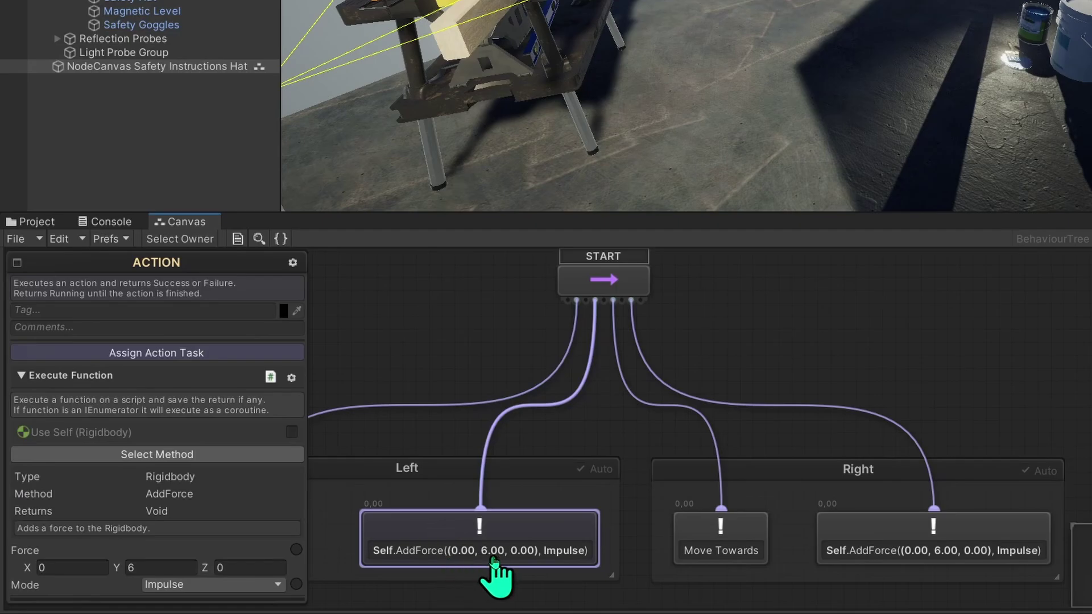
{"action": "left_click", "coordinate": [751, 541]}
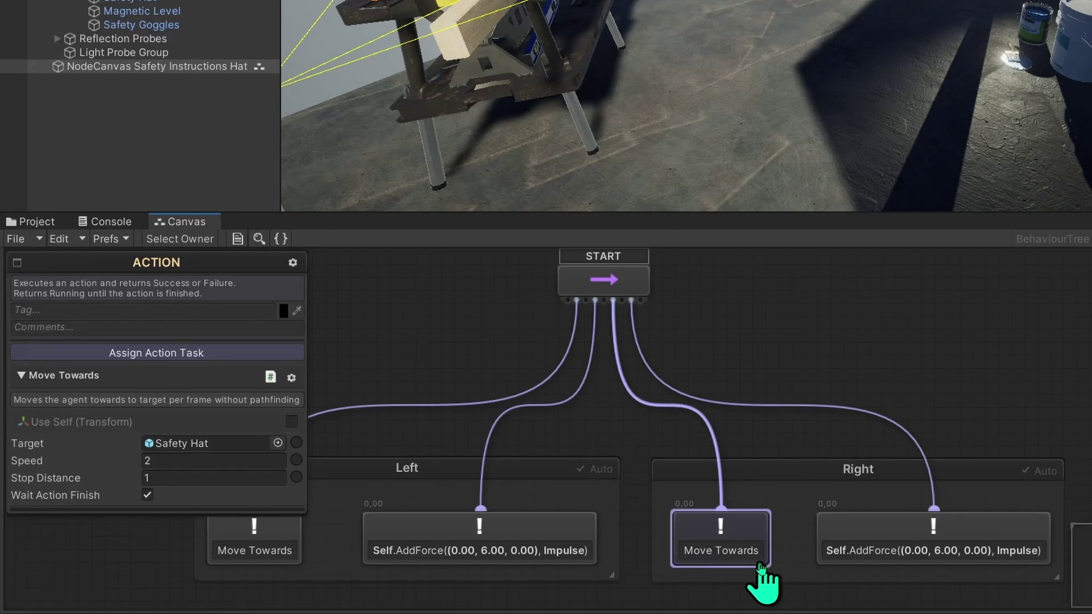
{"action": "left_click", "coordinate": [231, 446]}
{"action": "left_click", "coordinate": [91, 222]}
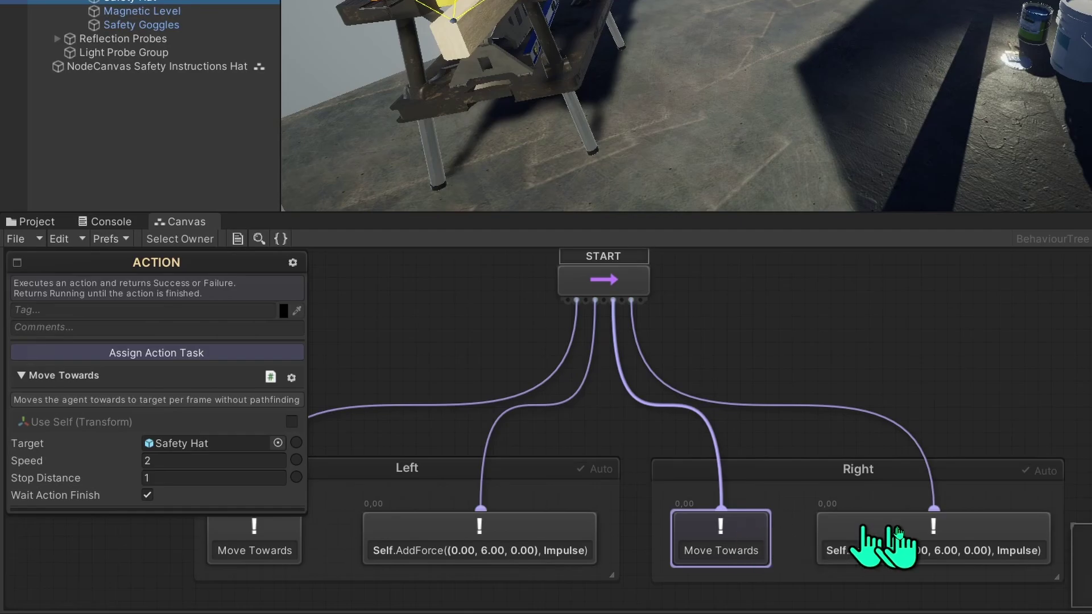
{"action": "left_click", "coordinate": [935, 551]}
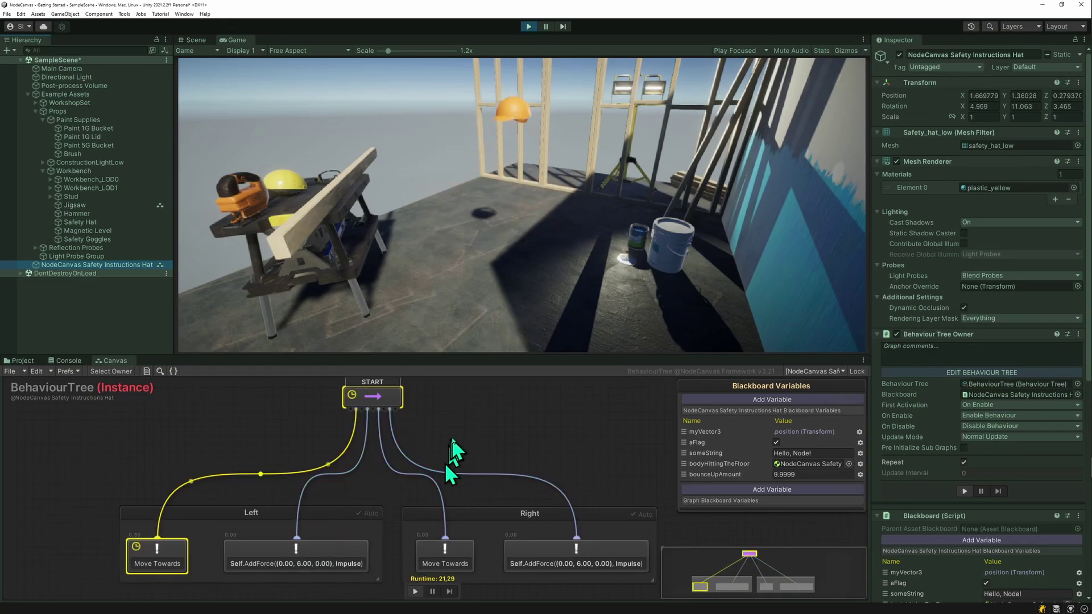
{"action": "key", "text": "ctrl+p"}
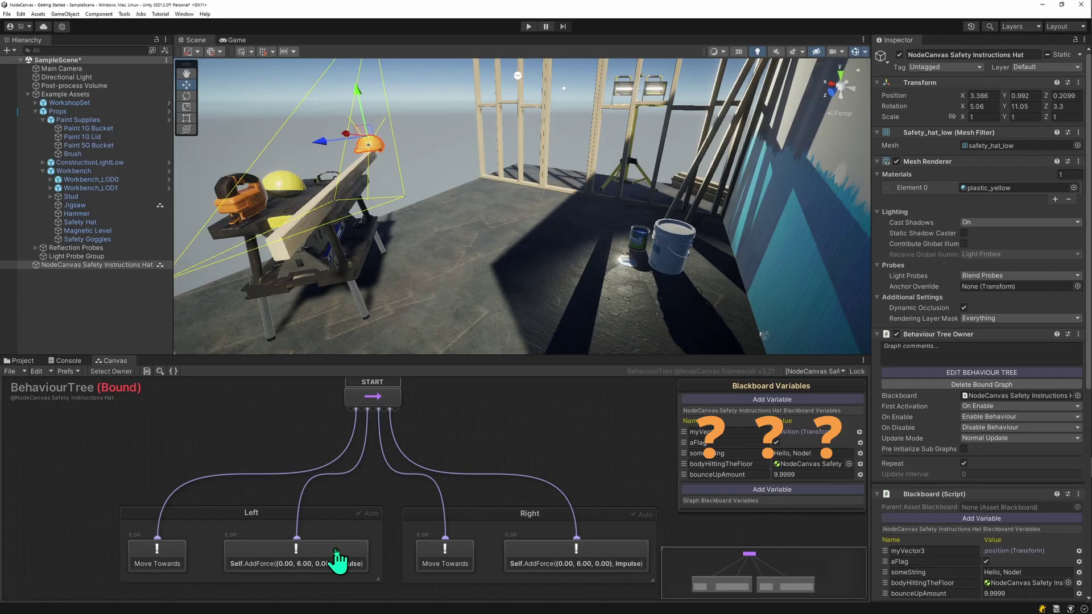
Step: Review the Left AddForce node's (0, 6, 0) impulse and blackboard variables, and create a Global Scene Blackboard
{"action": "left_click", "coordinate": [336, 560]}
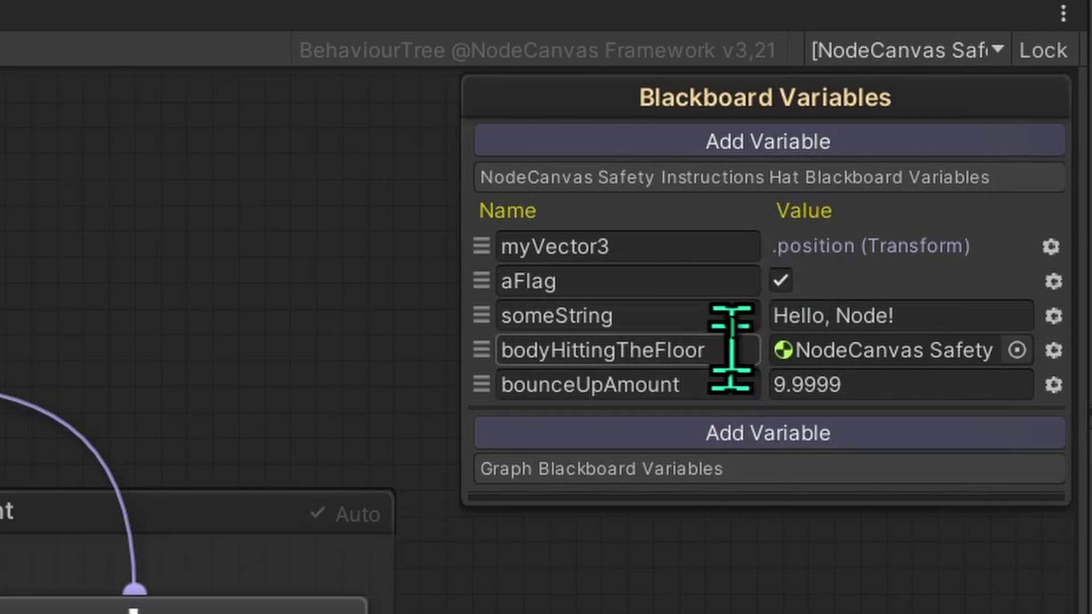
{"action": "left_click", "coordinate": [676, 246]}
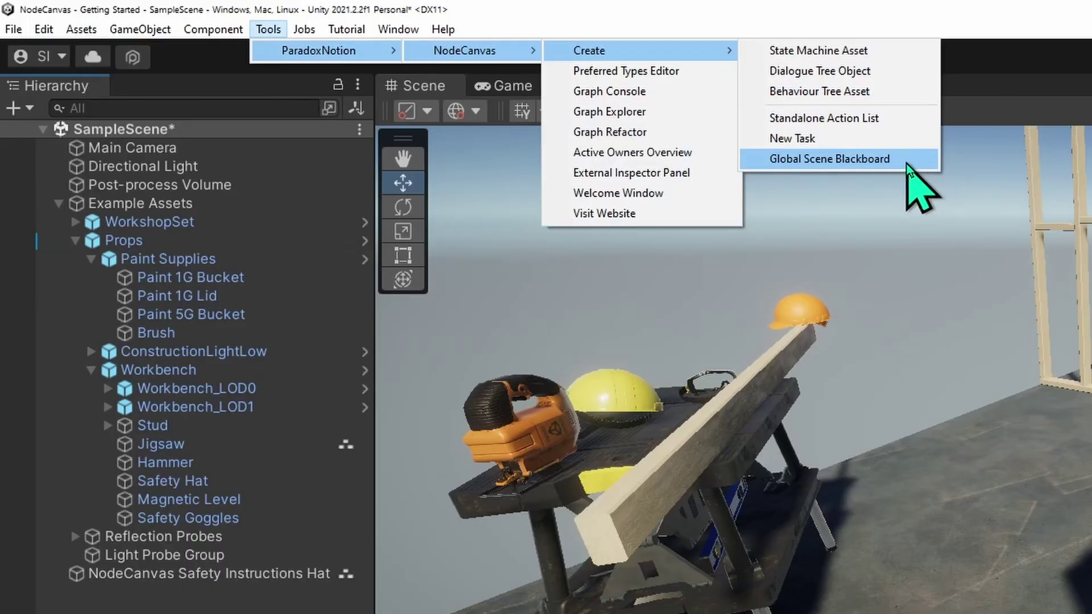
{"action": "left_click", "coordinate": [830, 159]}
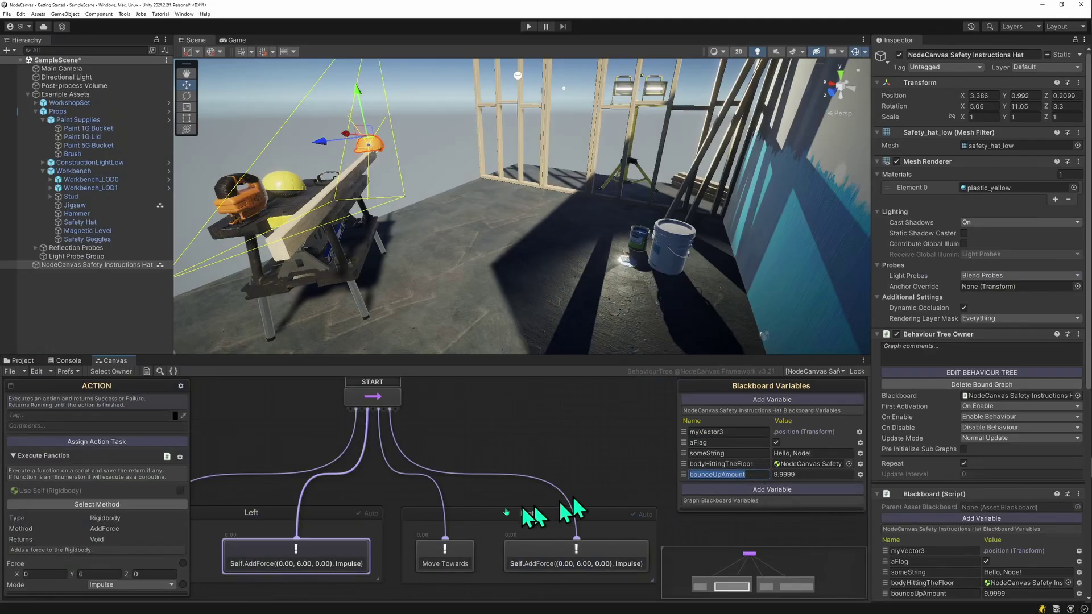
{"action": "left_click", "coordinate": [327, 561]}
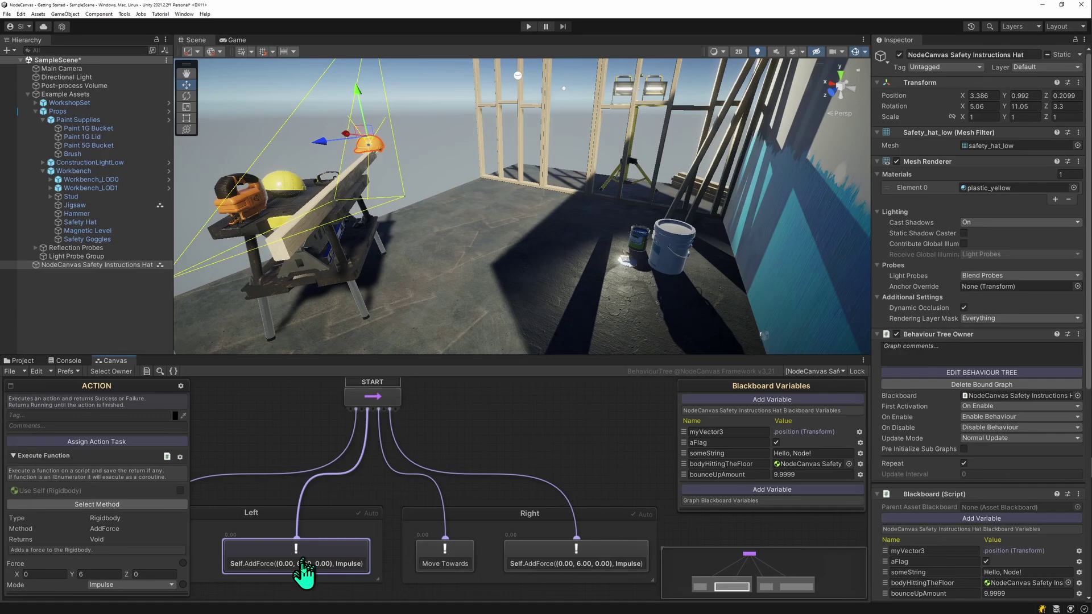
Step: Add a Vector3 blackboard variable named bounceUp set to (0, 9, 0)
{"action": "left_click", "coordinate": [800, 401]}
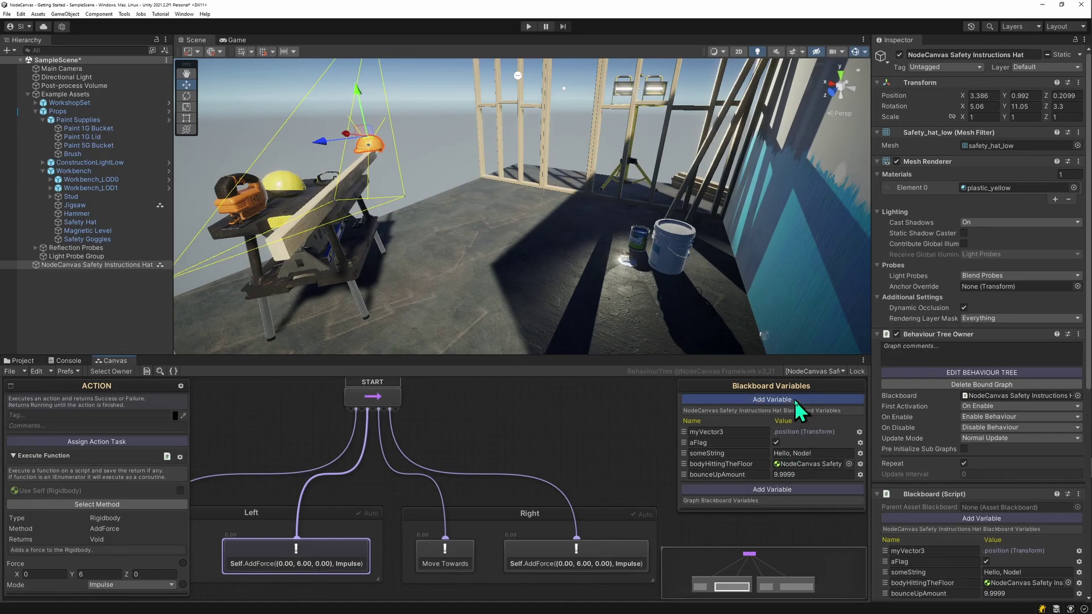
{"action": "left_click", "coordinate": [839, 173]}
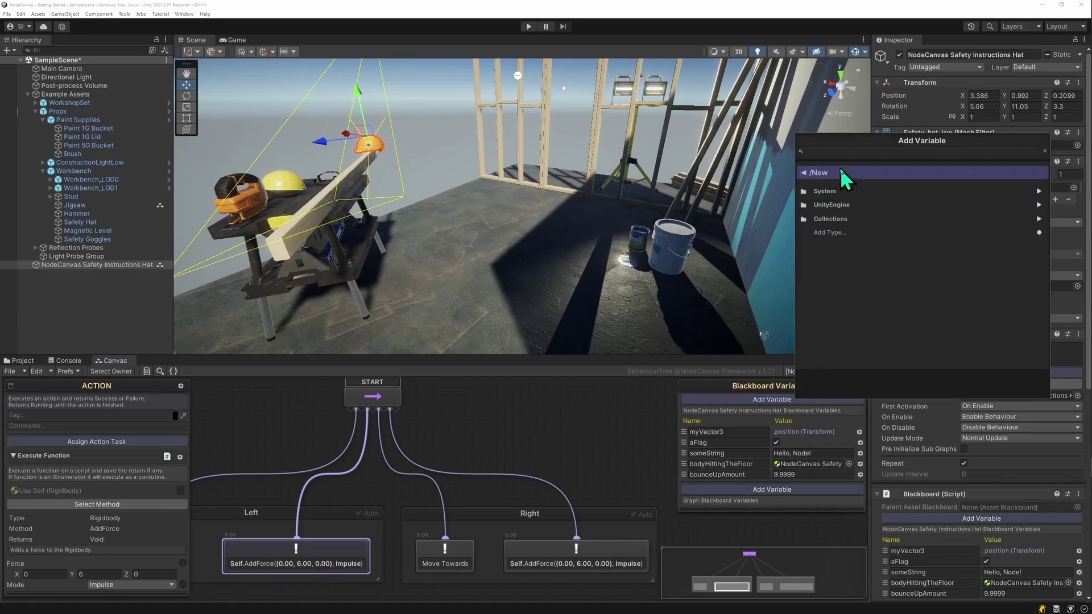
{"action": "left_click", "coordinate": [836, 204]}
{"action": "scroll", "coordinate": [847, 239], "scroll_direction": "down", "scroll_amount": 5}
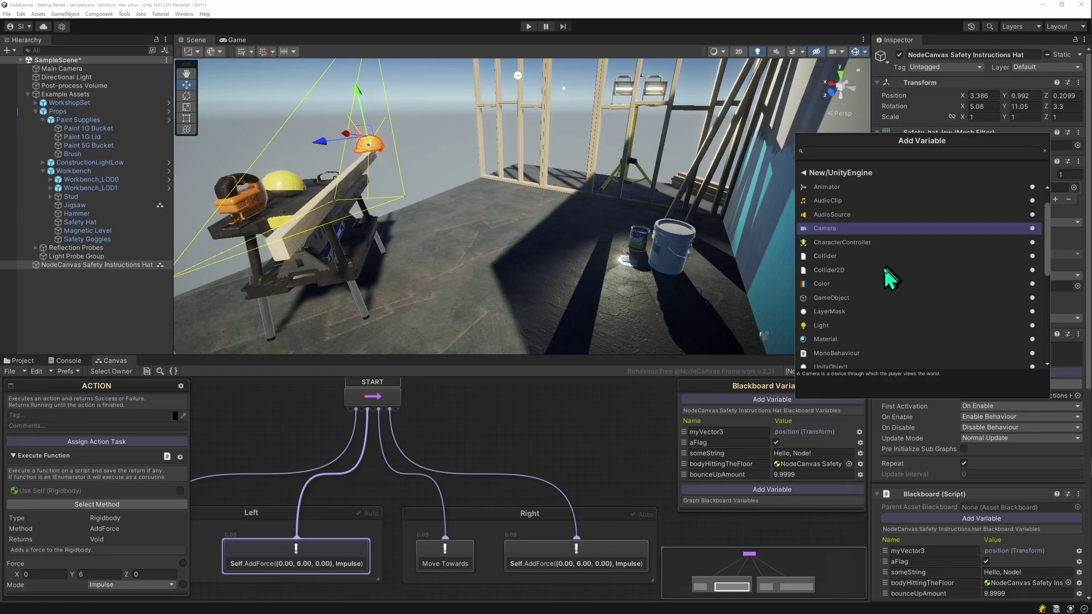
{"action": "left_click", "coordinate": [854, 287]}
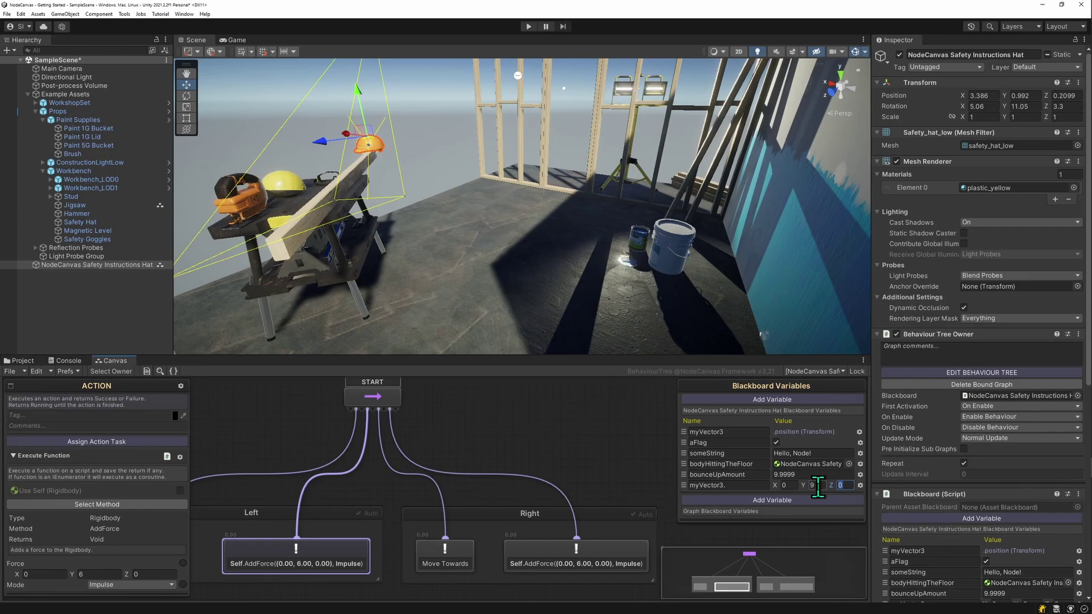
{"action": "left_click", "coordinate": [759, 485]}
{"action": "type", "text": "b"}
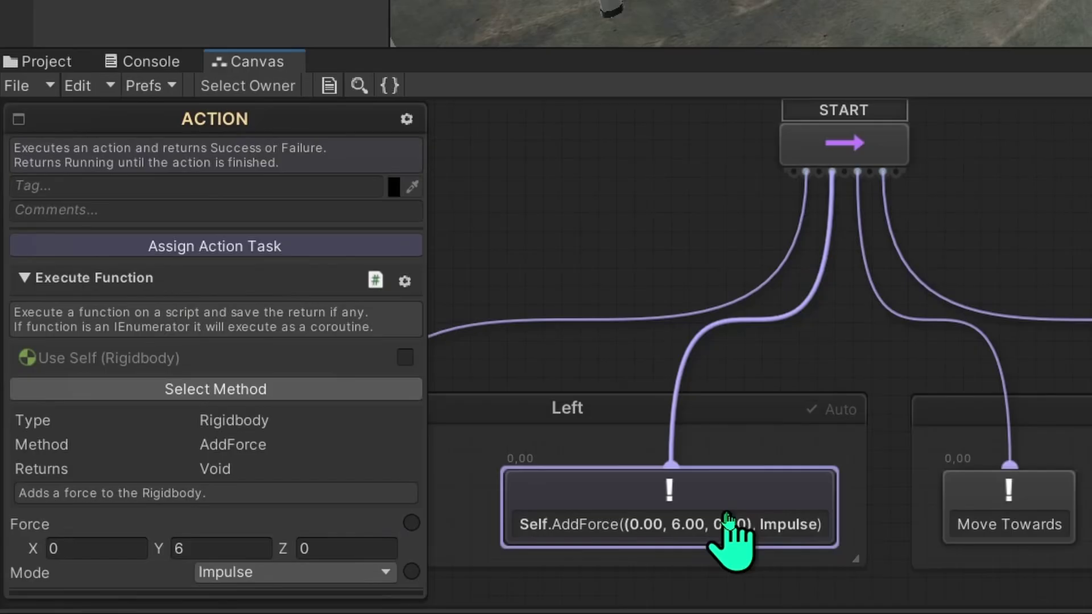
Step: Bind the Force of both Left and Right AddForce nodes to bounceUp
{"action": "left_click", "coordinate": [411, 522]}
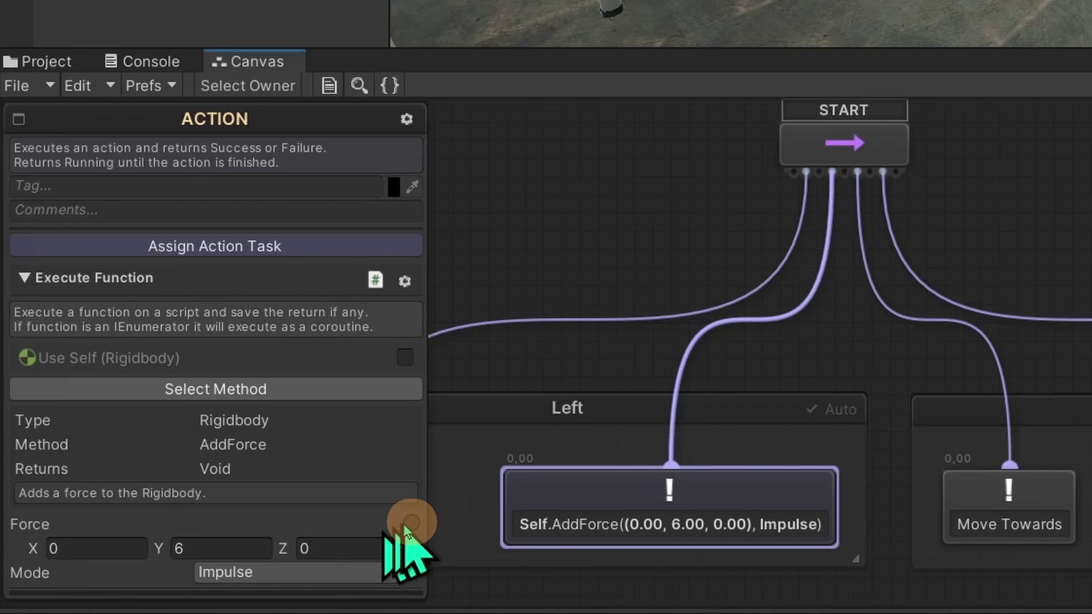
{"action": "left_click", "coordinate": [273, 522]}
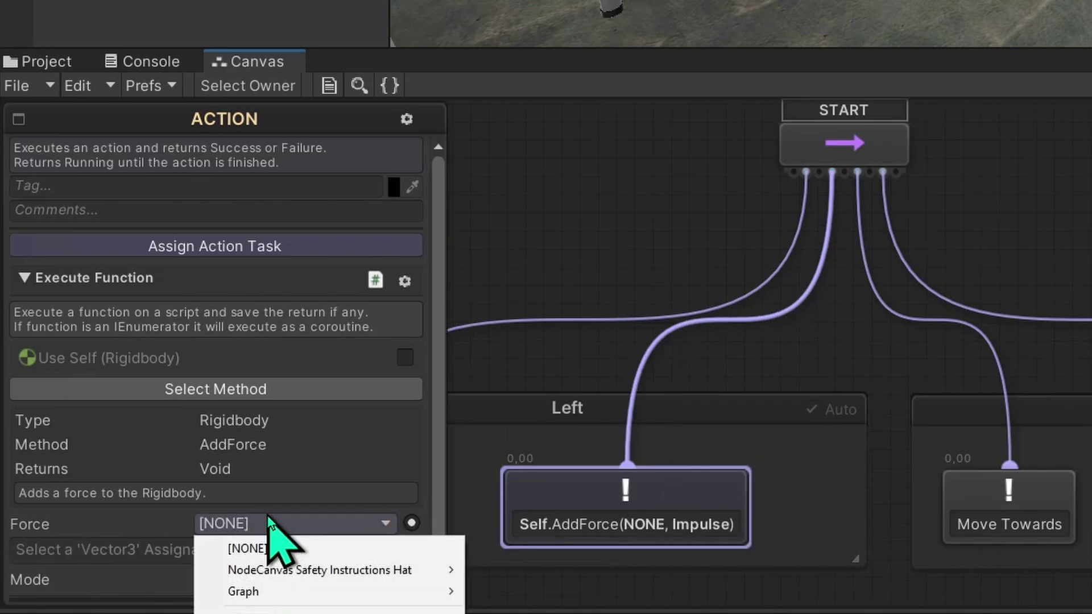
{"action": "mouse_move", "coordinate": [341, 569]}
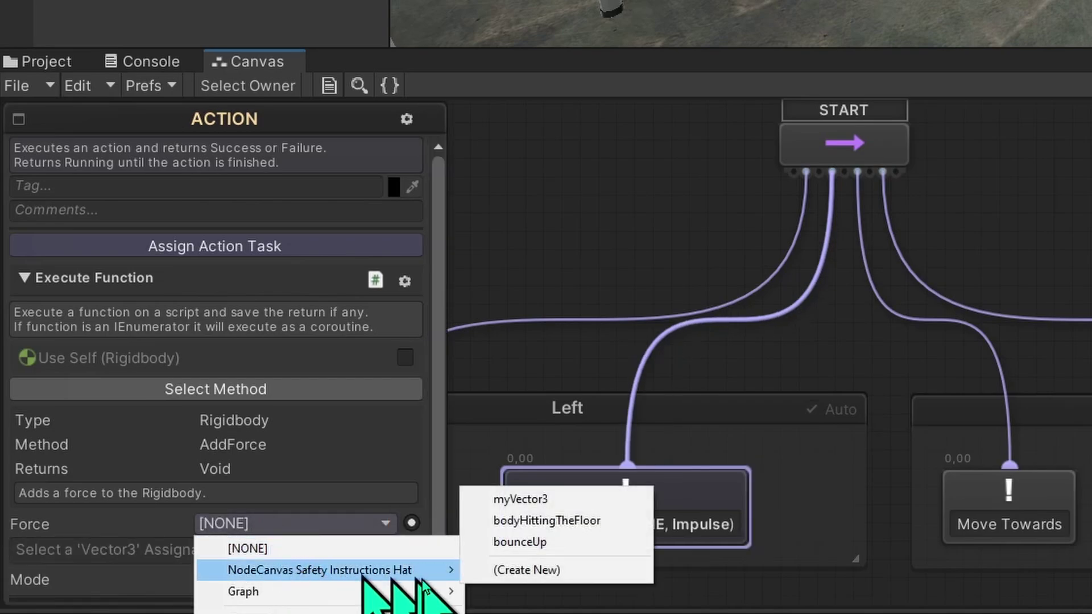
{"action": "left_click", "coordinate": [543, 542]}
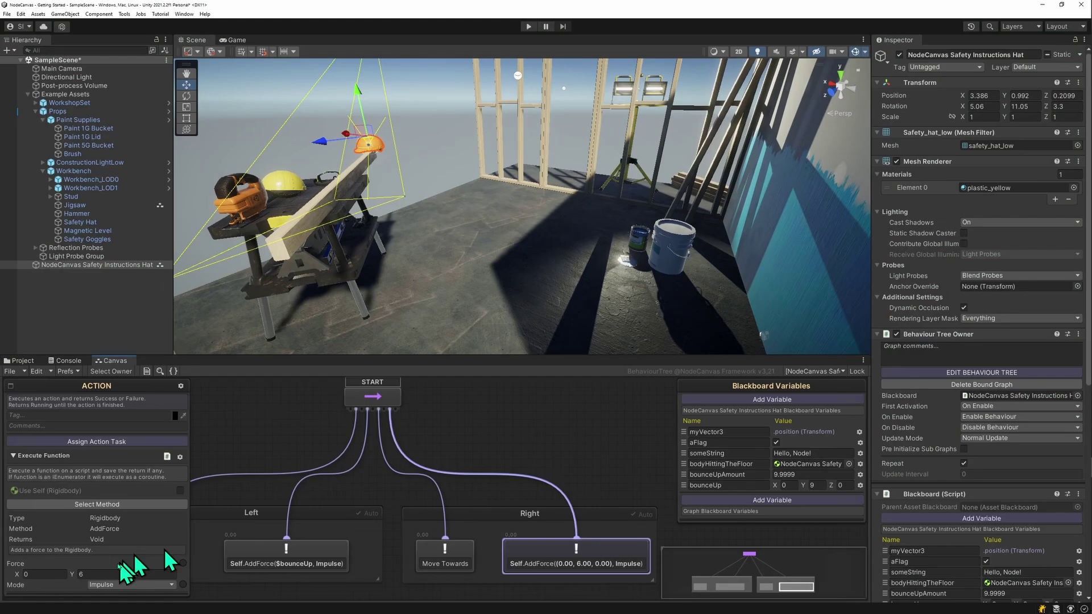
{"action": "left_click", "coordinate": [182, 563]}
{"action": "left_click", "coordinate": [139, 562]}
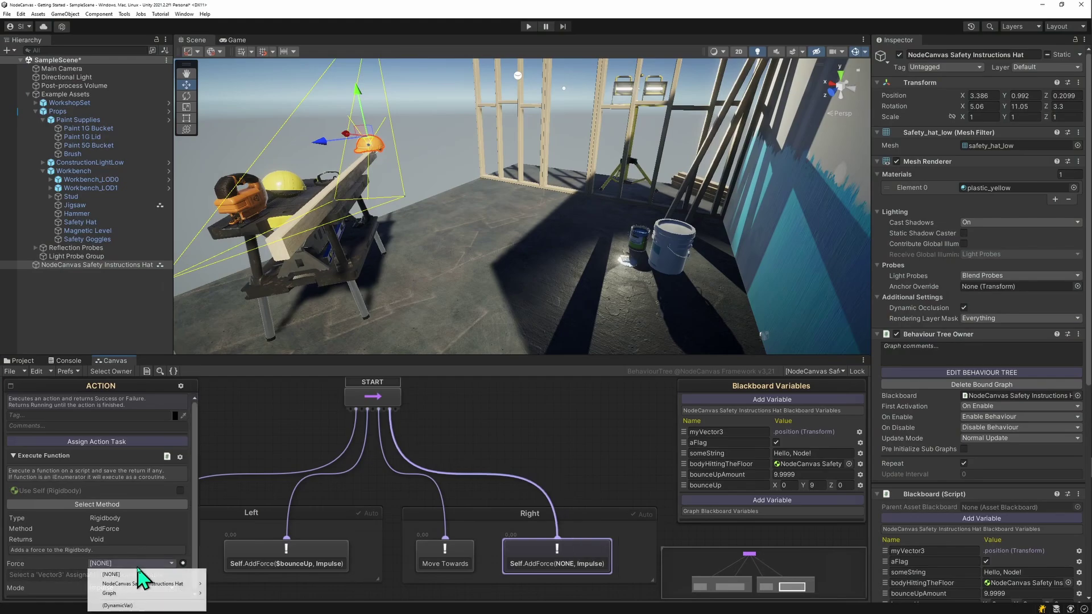
{"action": "mouse_move", "coordinate": [151, 583]}
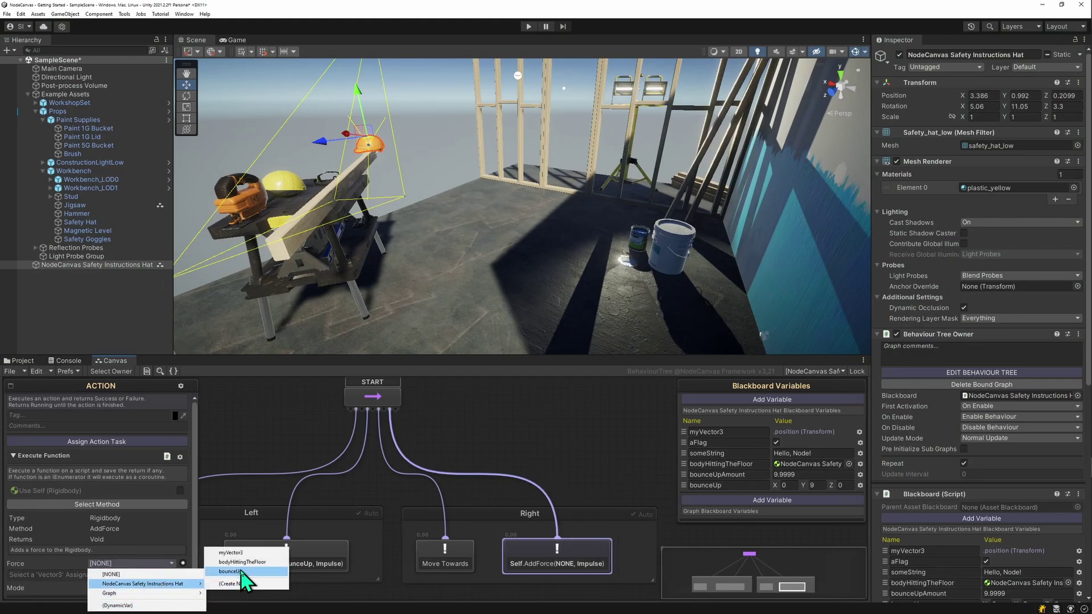
{"action": "left_click", "coordinate": [230, 571]}
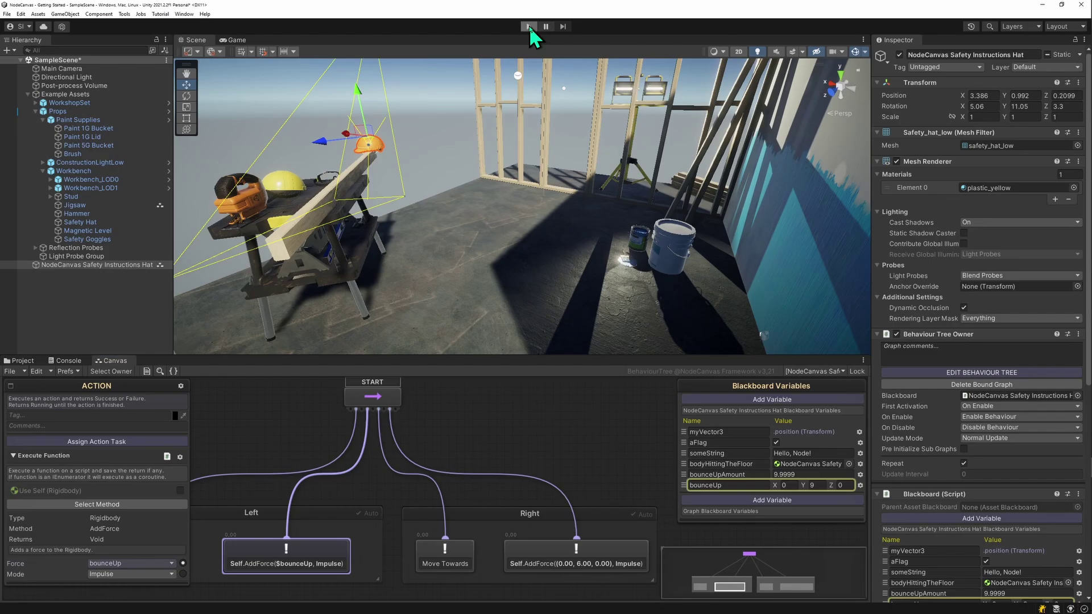
{"action": "left_click", "coordinate": [529, 27]}
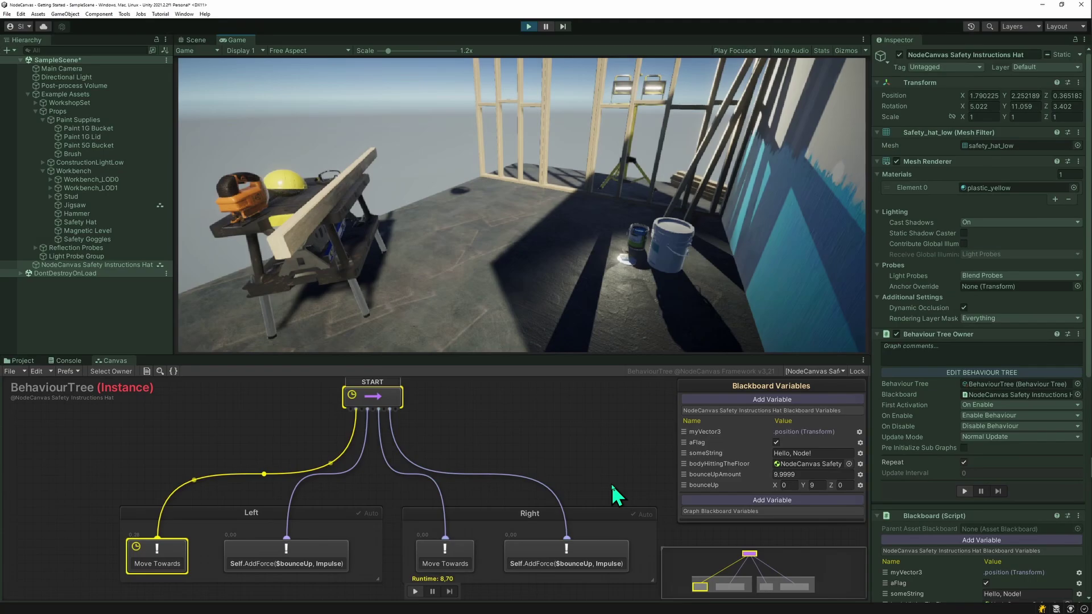
{"action": "key", "text": "ctrl+p"}
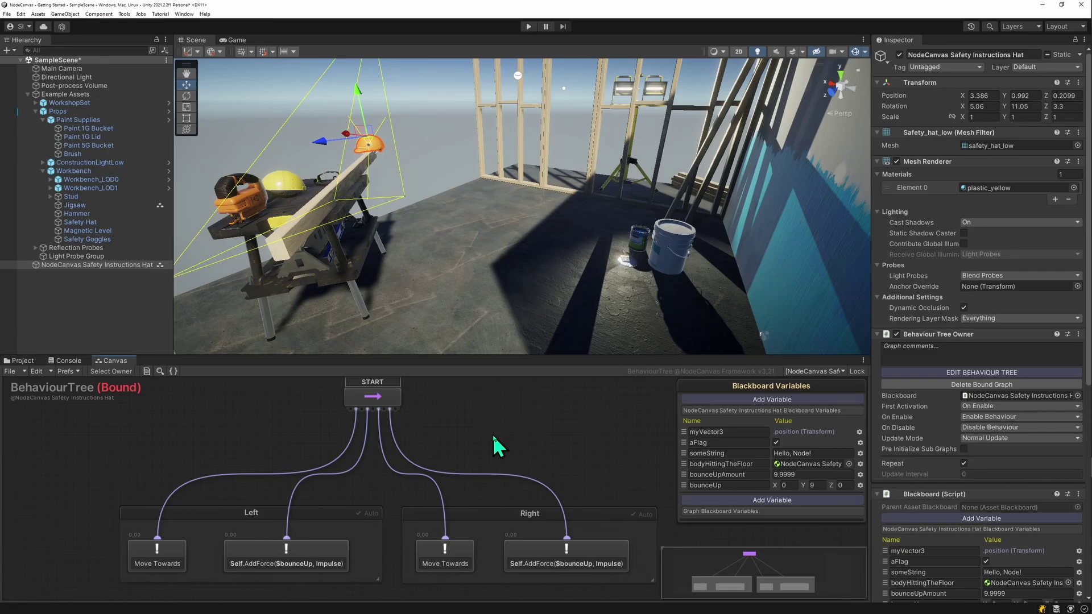
Step: Add a new action node with the Reflected Execute Function task
{"action": "right_click", "coordinate": [493, 431]}
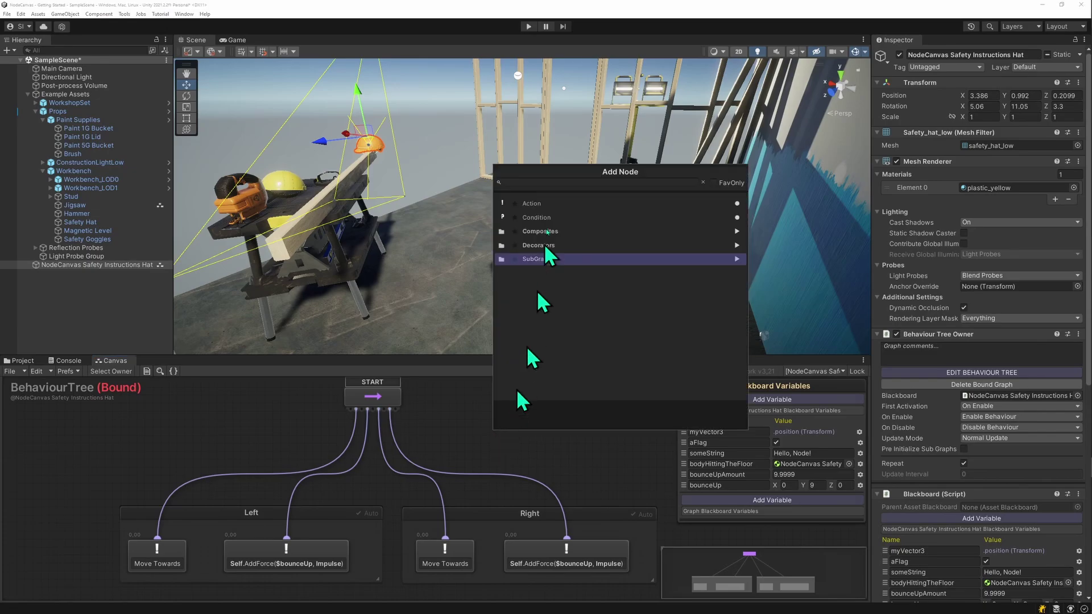
{"action": "left_click", "coordinate": [545, 203]}
{"action": "left_click", "coordinate": [125, 442]}
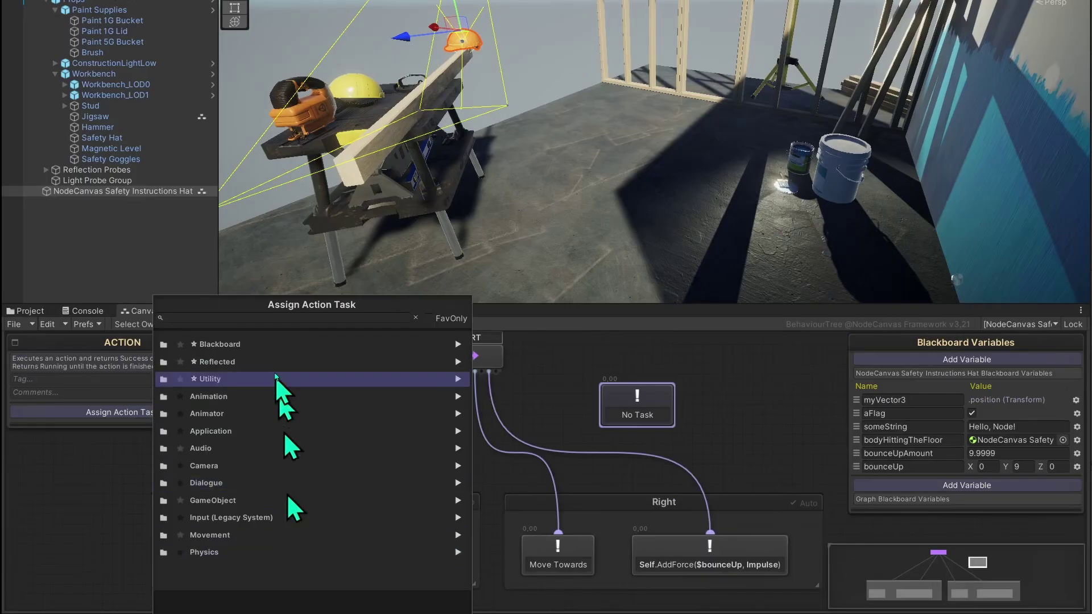
{"action": "left_click", "coordinate": [257, 550]}
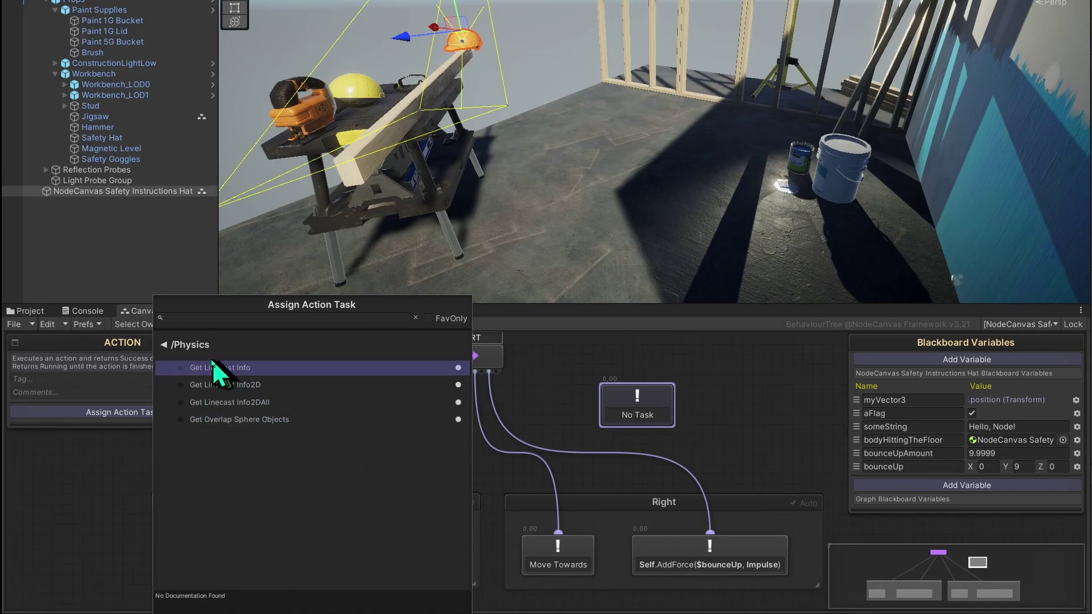
{"action": "left_click", "coordinate": [174, 346]}
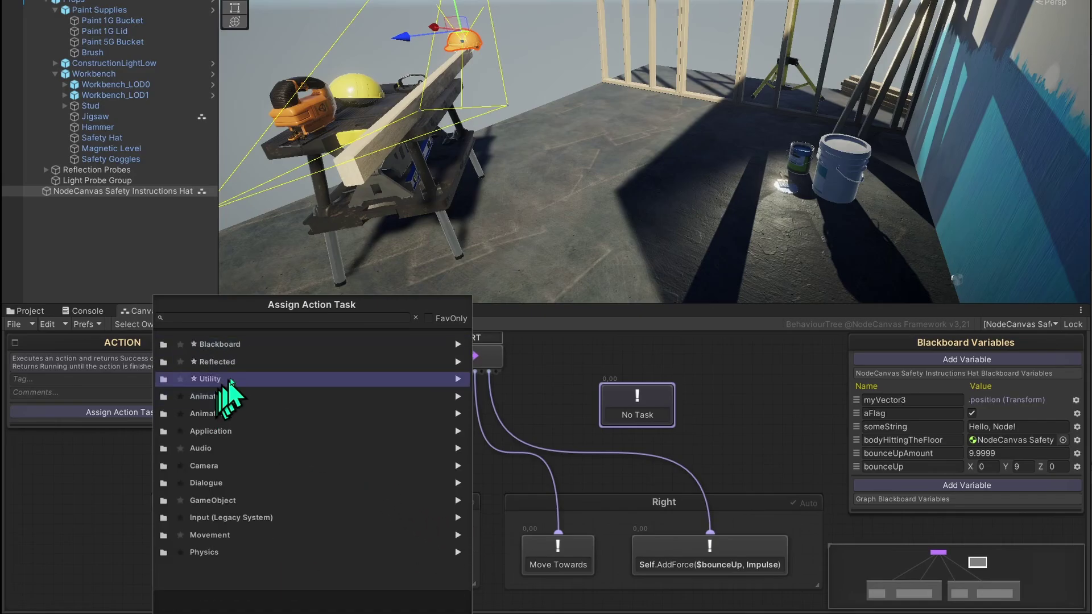
{"action": "left_click", "coordinate": [258, 352]}
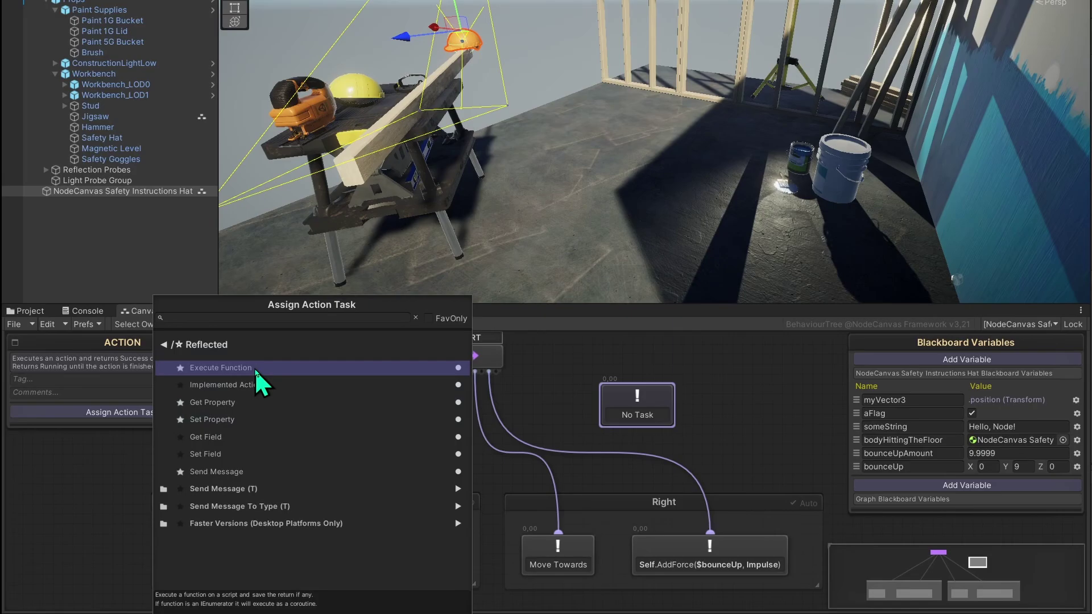
{"action": "left_click", "coordinate": [255, 368]}
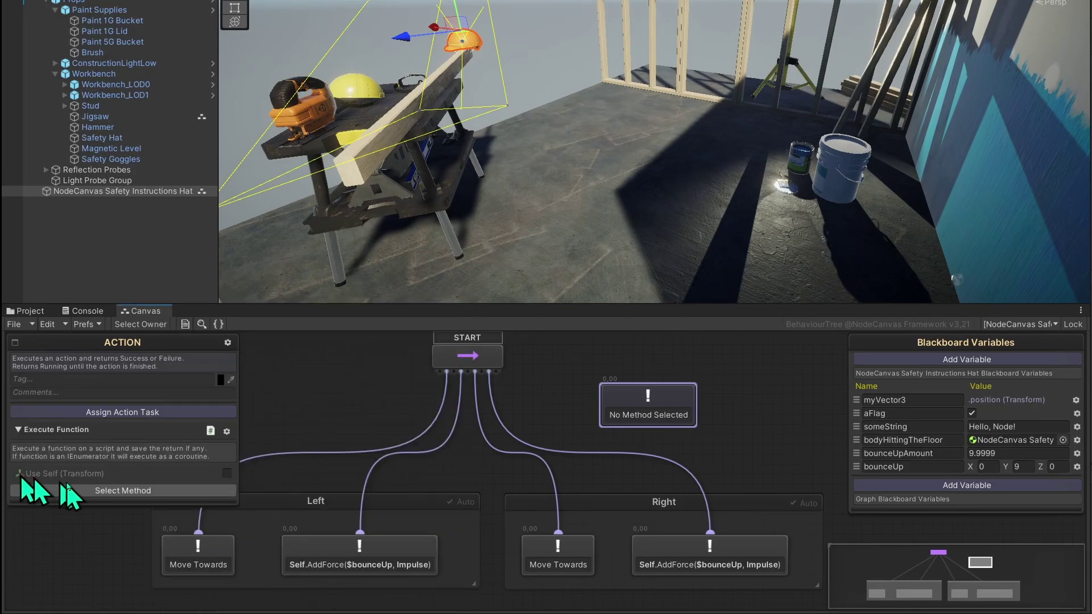
Step: Make it call Rigidbody AddRelativeTorque (Vector3) with torque X 1, Y 2
{"action": "left_click", "coordinate": [124, 490]}
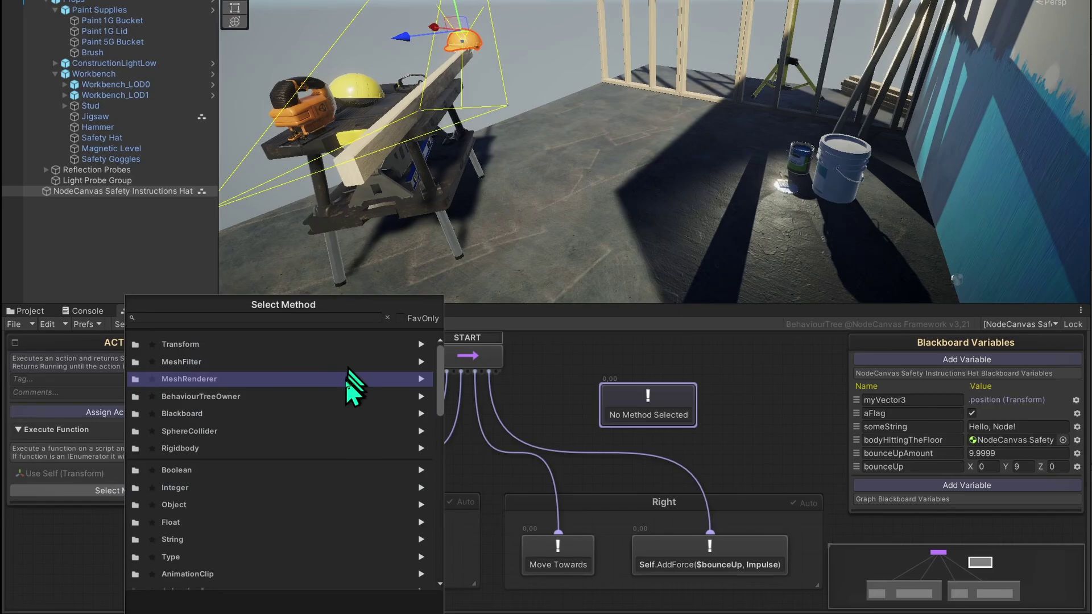
{"action": "left_click", "coordinate": [332, 449]}
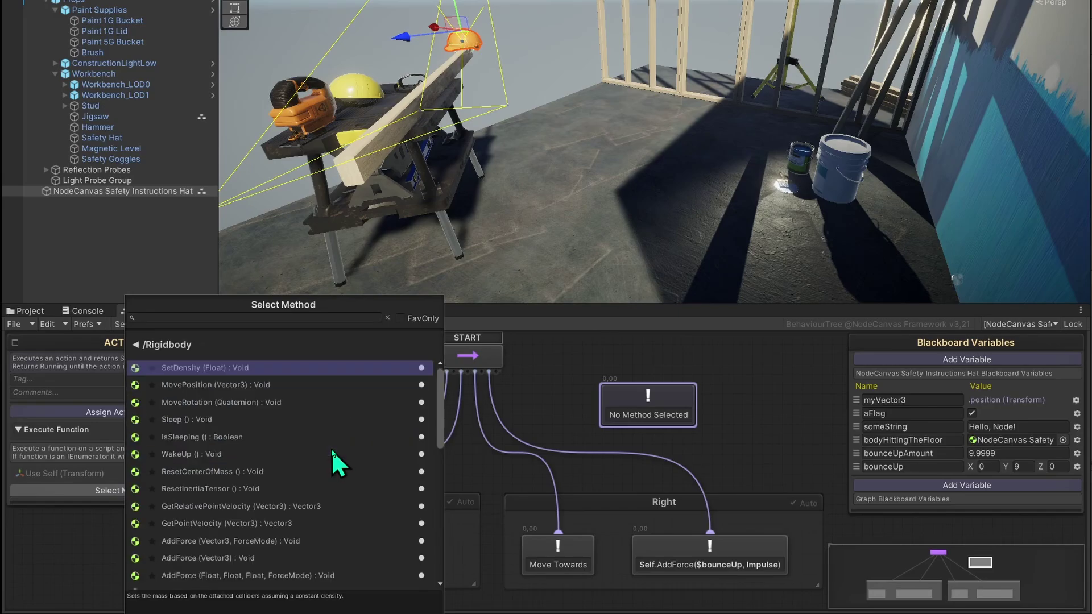
{"action": "scroll", "coordinate": [333, 460], "scroll_direction": "down", "scroll_amount": 2}
{"action": "scroll", "coordinate": [324, 426], "scroll_direction": "down", "scroll_amount": 6}
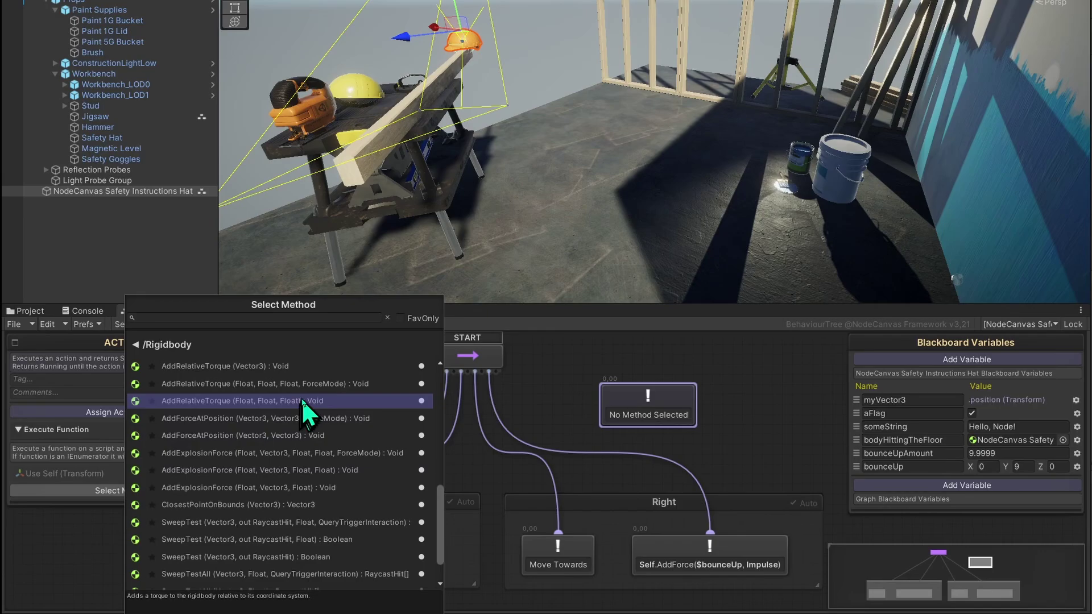
{"action": "left_click", "coordinate": [306, 367]}
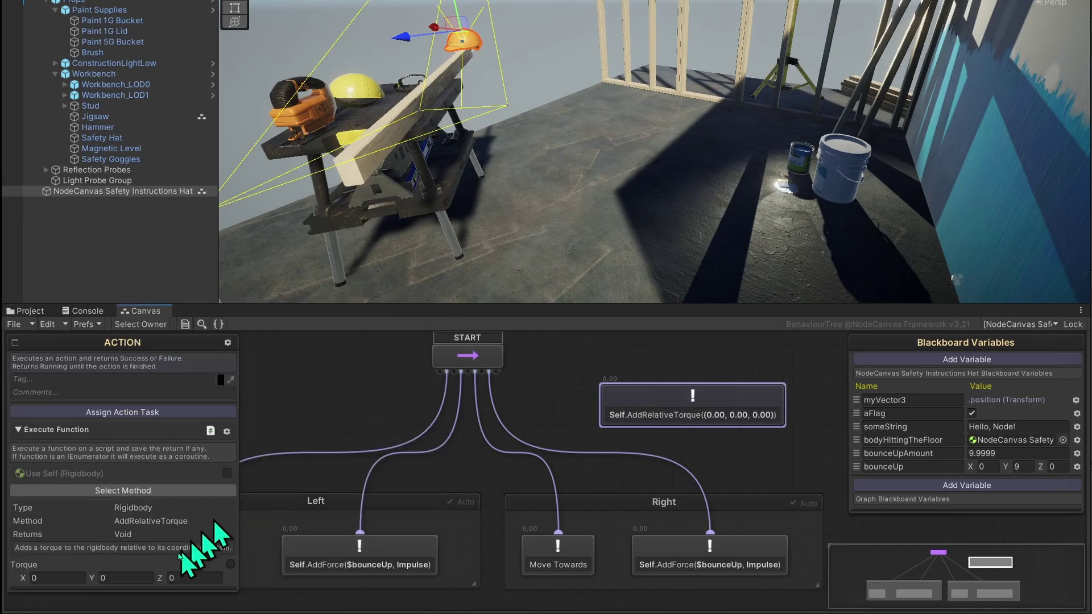
{"action": "left_click", "coordinate": [125, 577]}
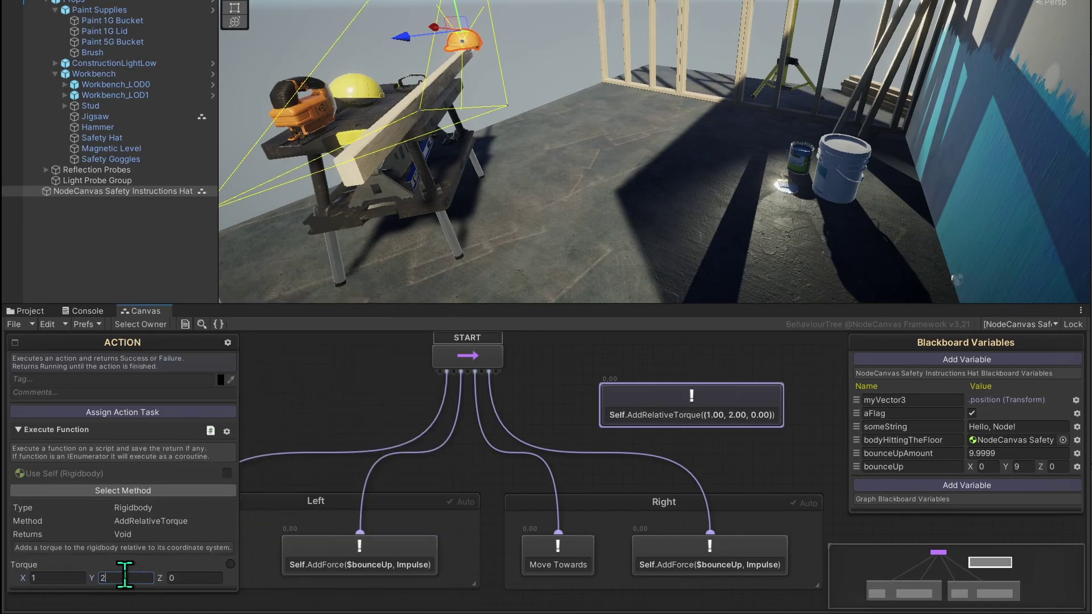
Step: Link START to the AddRelativeTorque node and position it below the Left and Right groups
{"action": "left_click_drag", "start_coordinate": [626, 401], "coordinate": [390, 565]}
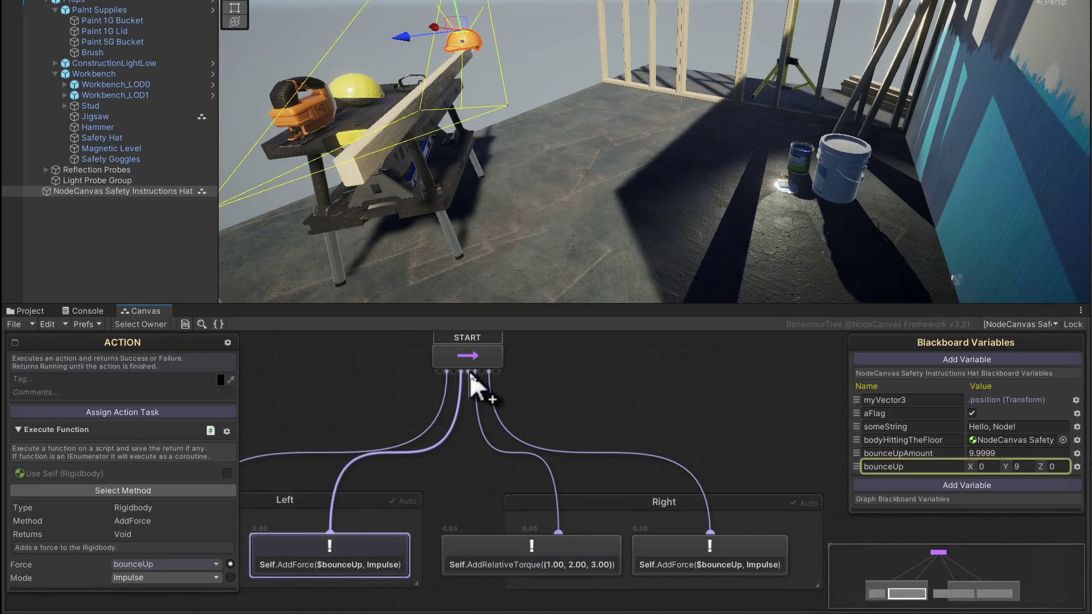
{"action": "left_click_drag", "start_coordinate": [469, 370], "coordinate": [455, 594]}
{"action": "middle_click_drag", "start_coordinate": [607, 439], "coordinate": [790, 511]}
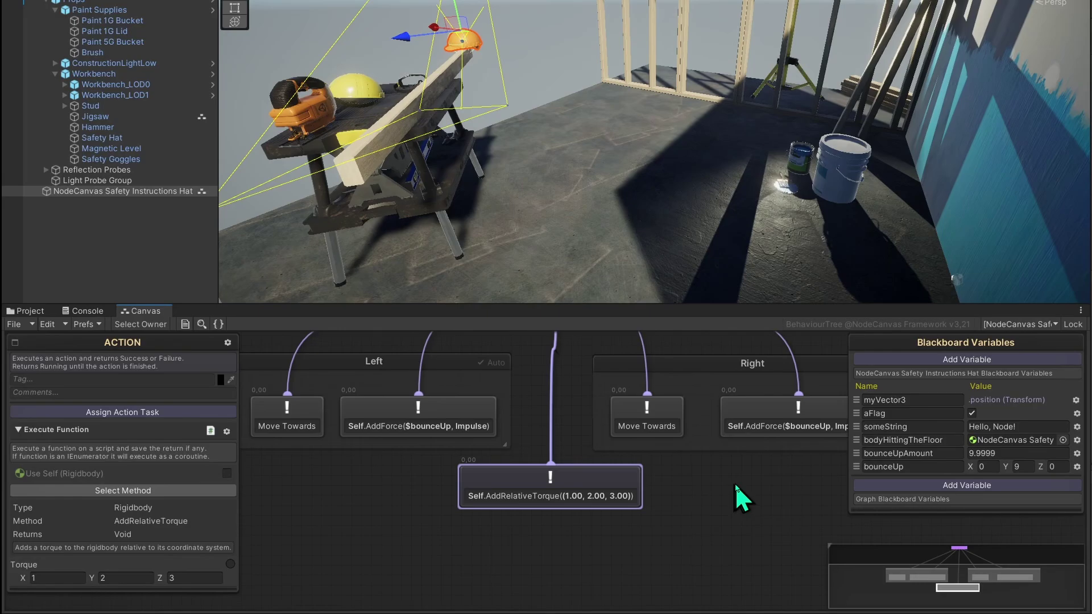
{"action": "middle_click_drag", "start_coordinate": [734, 483], "coordinate": [773, 537]}
{"action": "left_click_drag", "start_coordinate": [955, 591], "coordinate": [915, 566]}
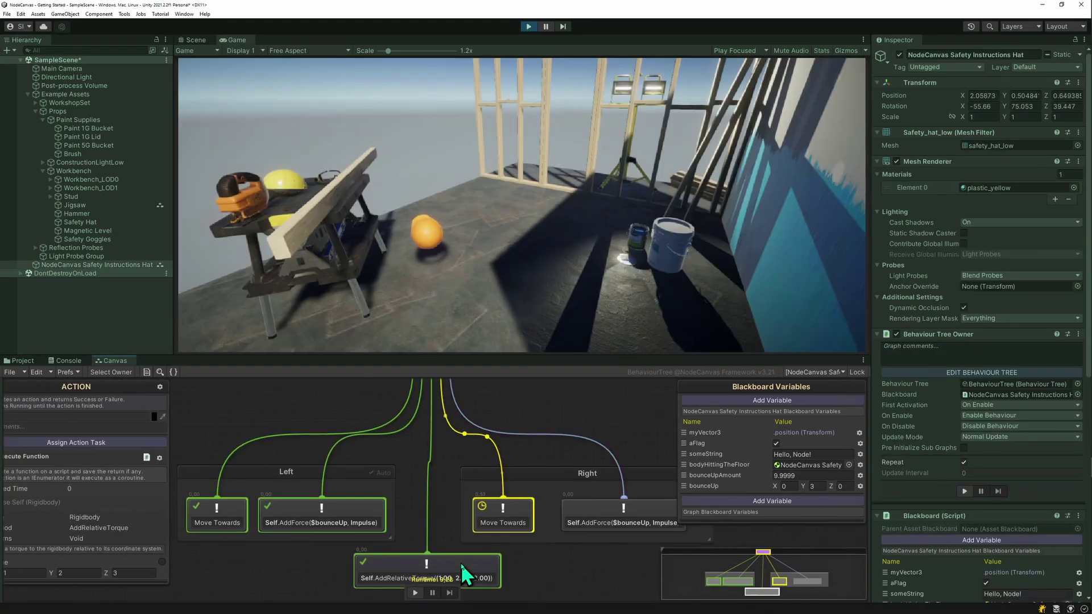
{"action": "left_click", "coordinate": [460, 563]}
{"action": "key", "text": "Delete"}
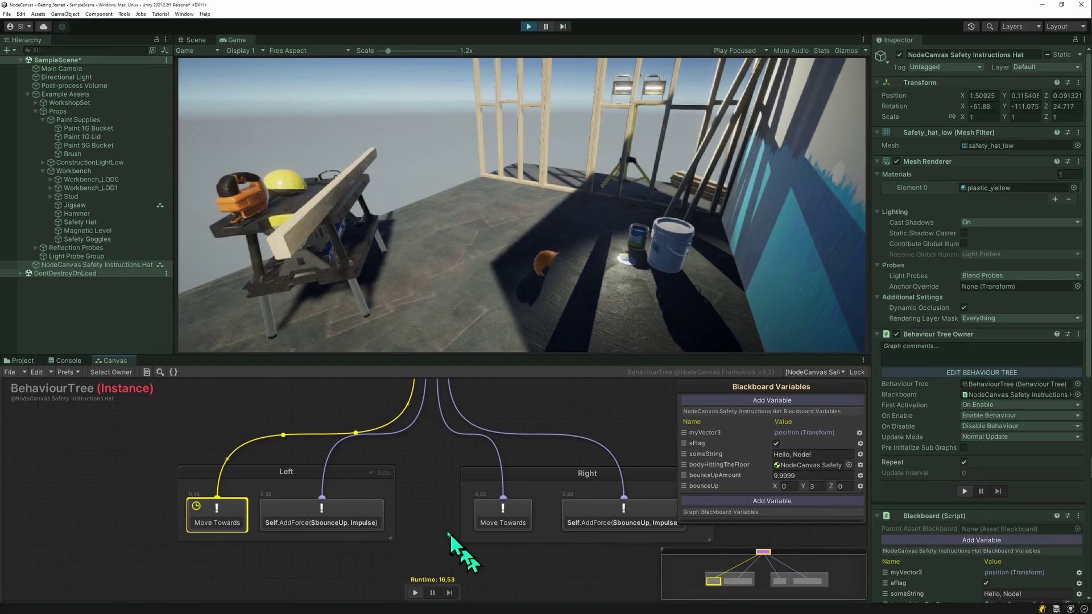
{"action": "middle_click_drag", "start_coordinate": [449, 533], "coordinate": [429, 474]}
{"action": "key", "text": "ctrl+p"}
{"action": "left_click", "coordinate": [478, 576]}
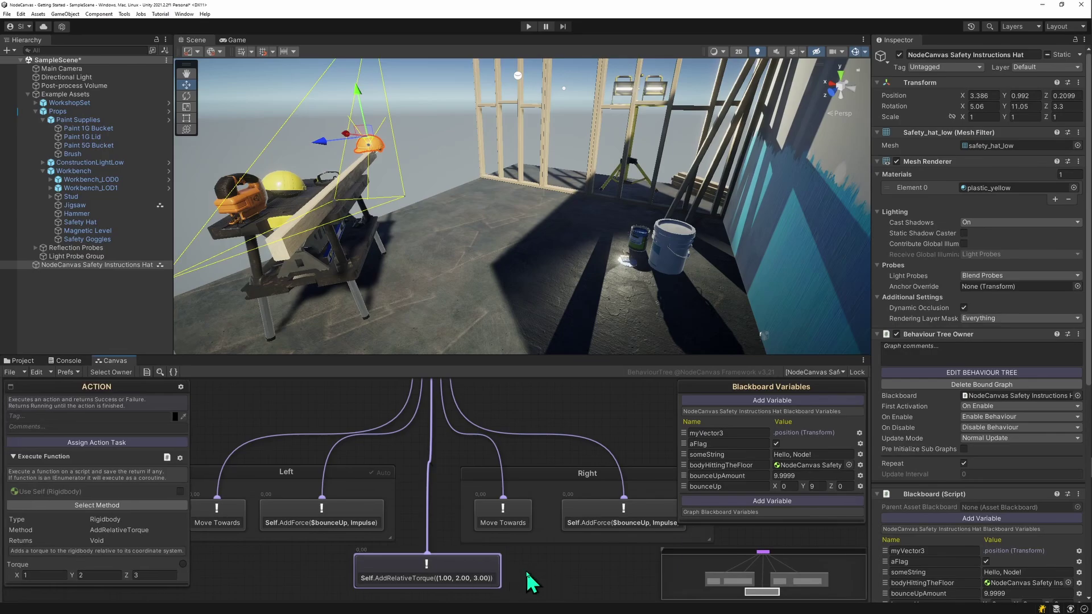
Step: Use the NodeCanvas Task Wizard to generate a MyAction task in namespace MySpace, category MyCustomActions
{"action": "left_click", "coordinate": [529, 577]}
{"action": "left_click", "coordinate": [124, 14]}
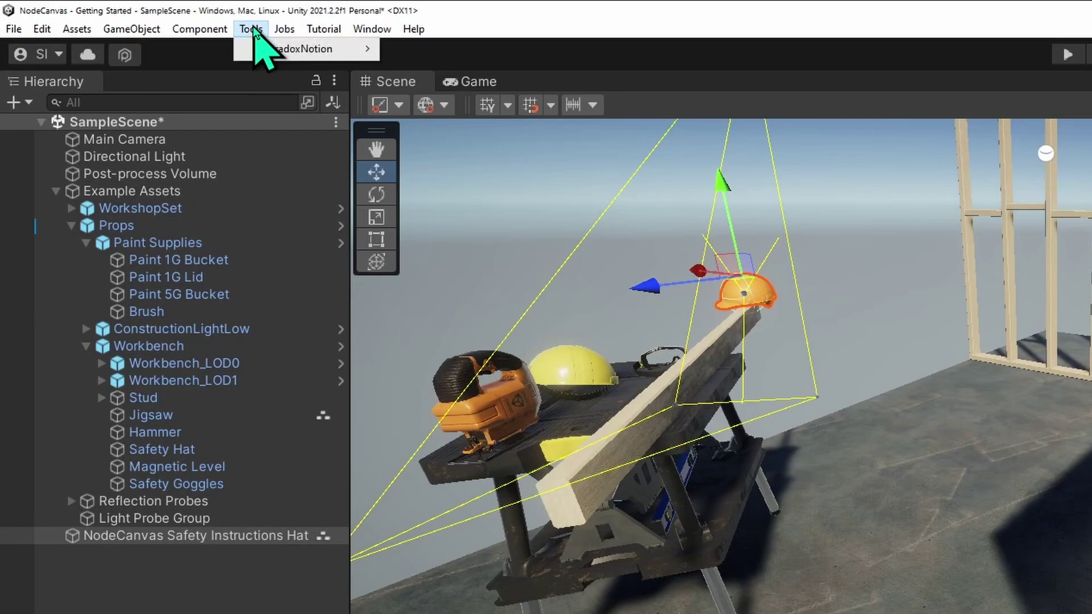
{"action": "mouse_move", "coordinate": [143, 25]}
{"action": "mouse_move", "coordinate": [455, 52]}
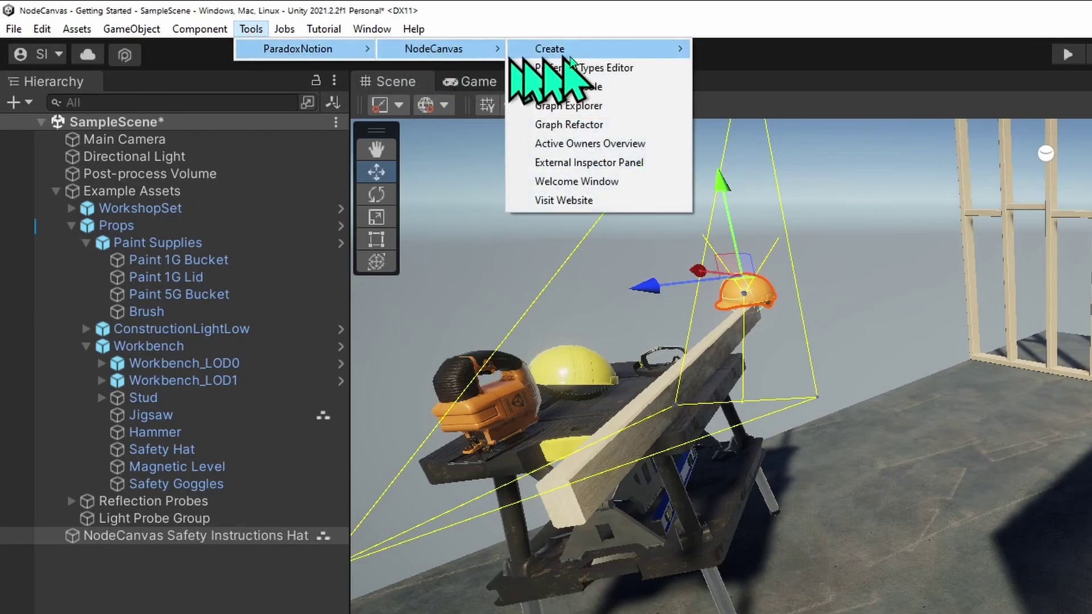
{"action": "mouse_move", "coordinate": [661, 51]}
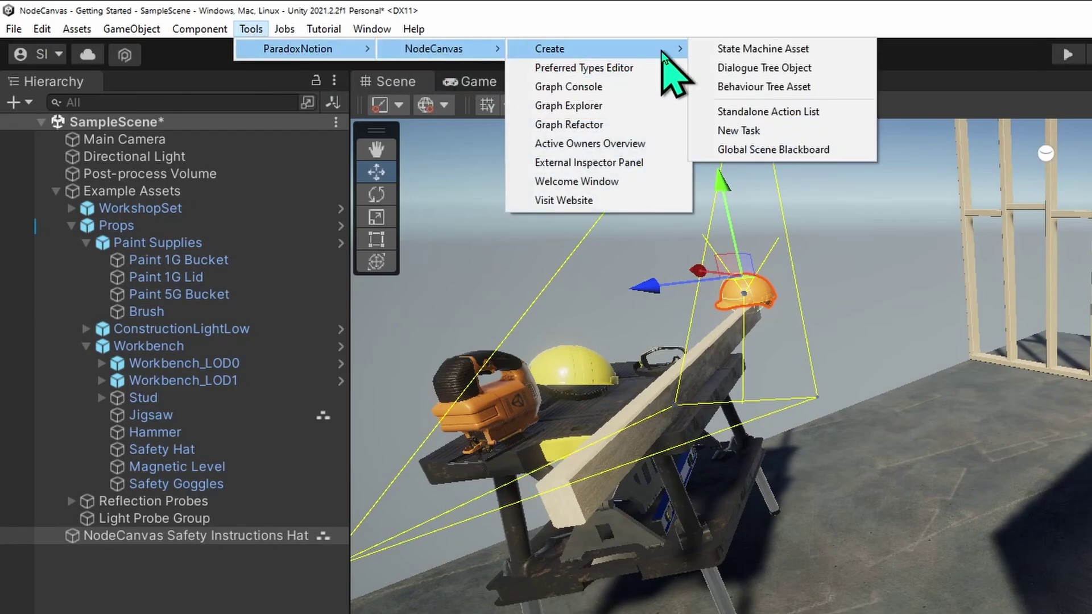
{"action": "left_click", "coordinate": [852, 131]}
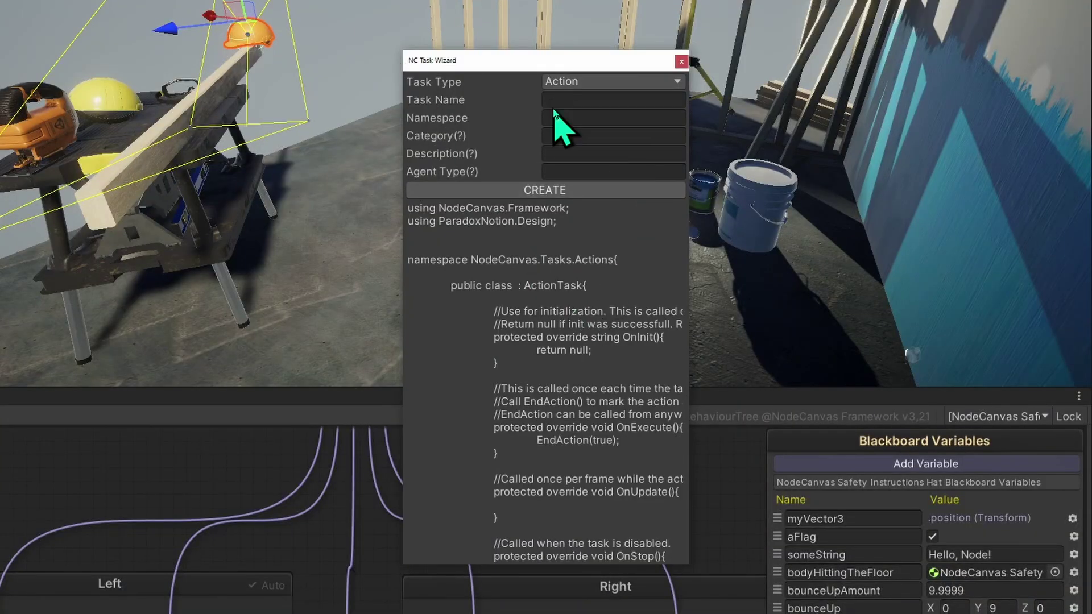
{"action": "left_click", "coordinate": [608, 101]}
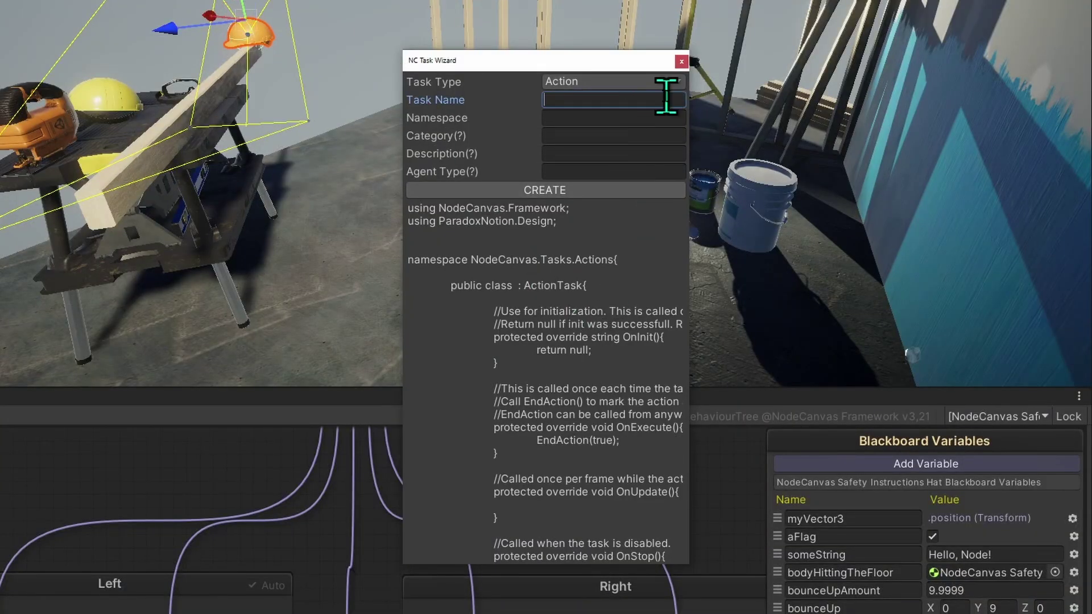
{"action": "type", "text": ";My"}
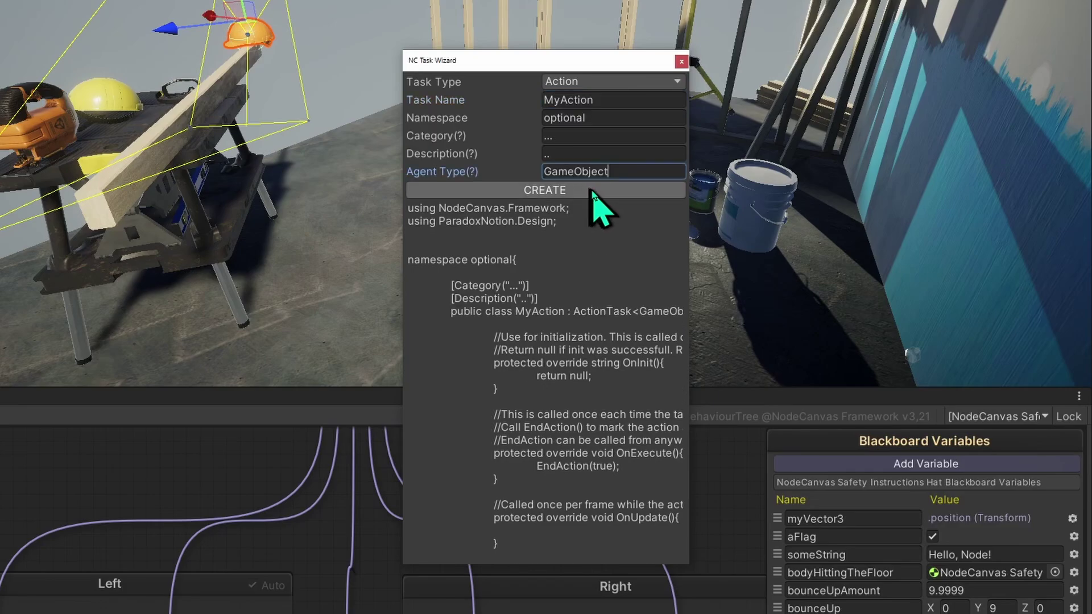
{"action": "left_click", "coordinate": [592, 192]}
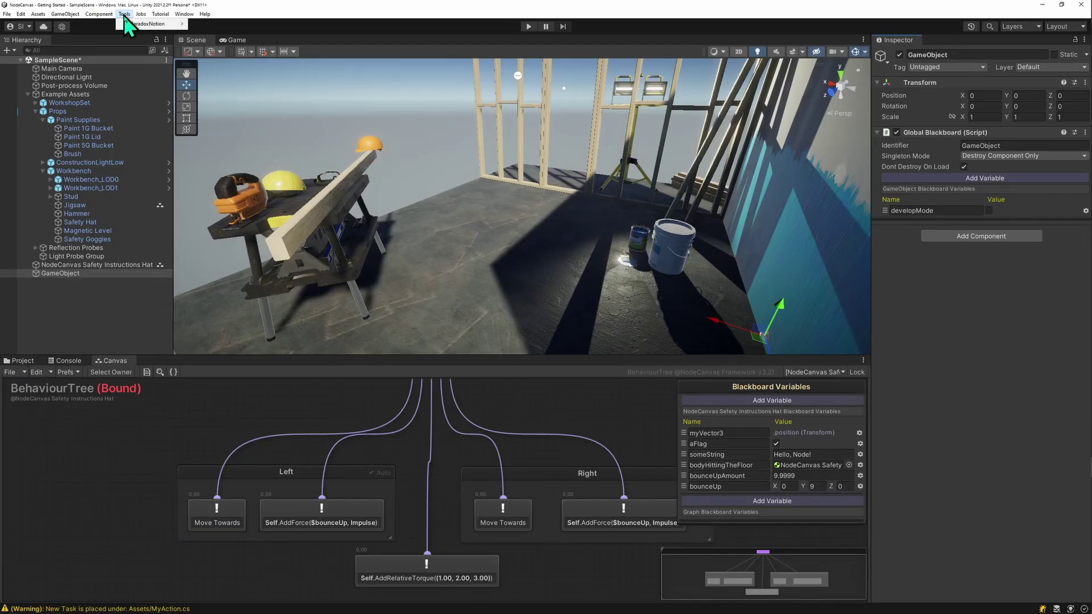
{"action": "left_click", "coordinate": [125, 14]}
{"action": "mouse_move", "coordinate": [150, 23]}
{"action": "mouse_move", "coordinate": [209, 24]}
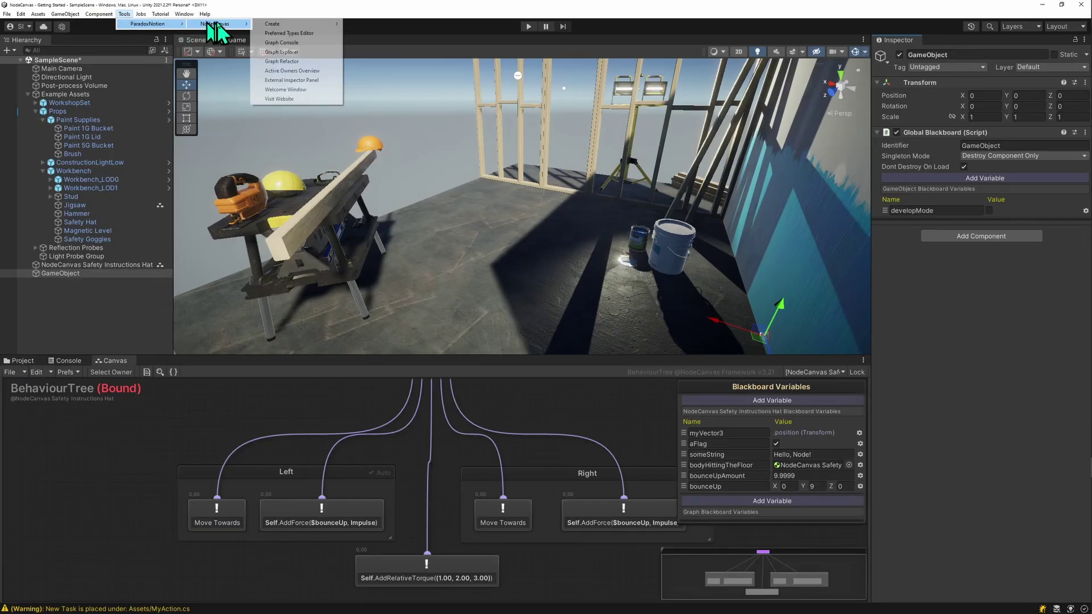
{"action": "mouse_move", "coordinate": [324, 27]}
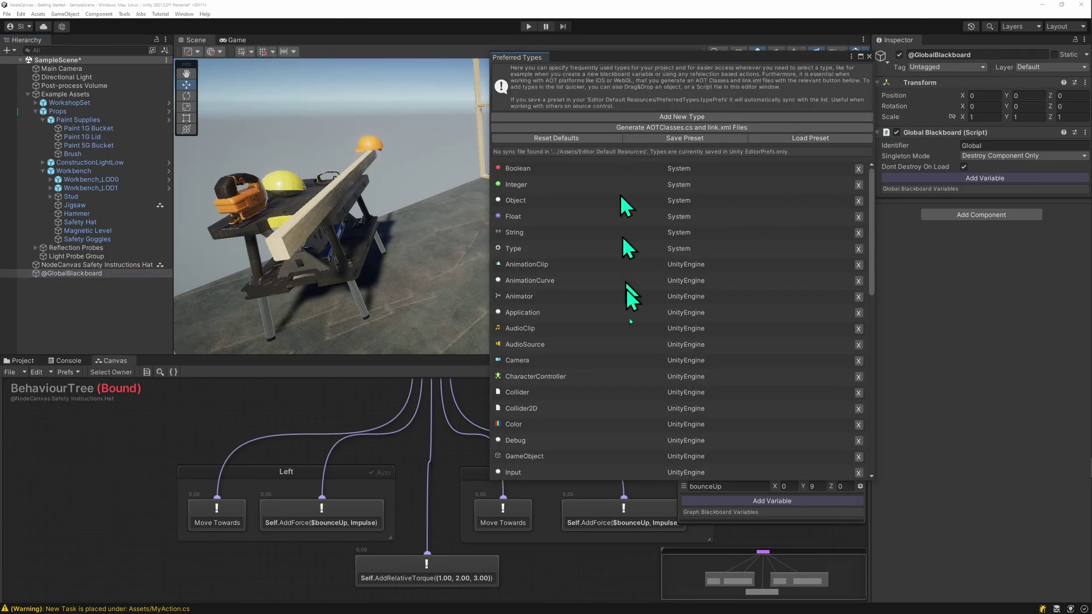
{"action": "left_click_drag", "start_coordinate": [872, 185], "coordinate": [864, 320]}
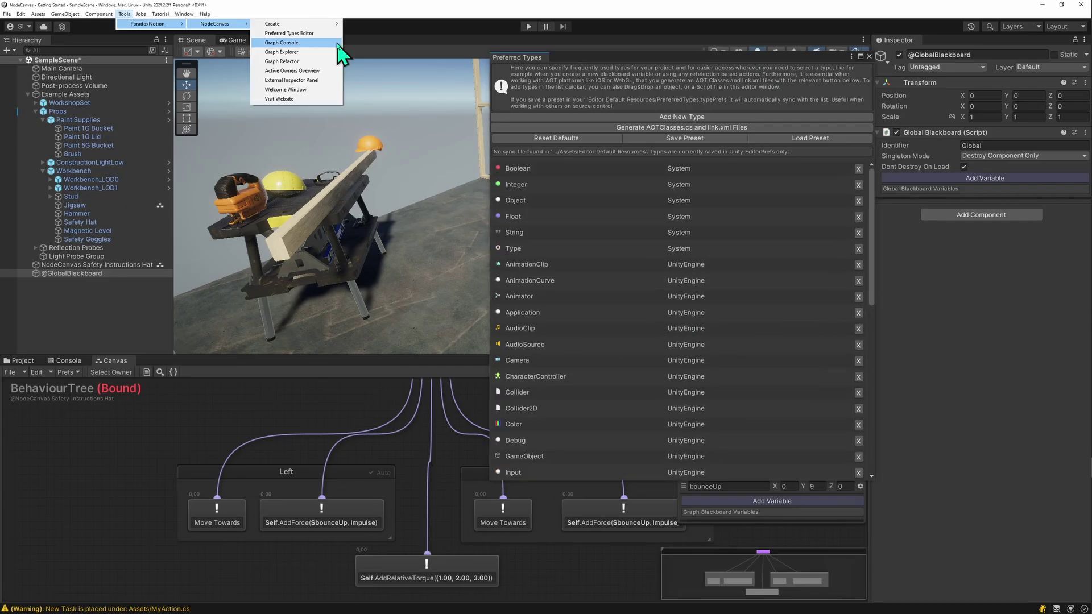
Step: Show the Graph Console and Graph Explorer windows, moving each off the types list
{"action": "left_click", "coordinate": [335, 43]}
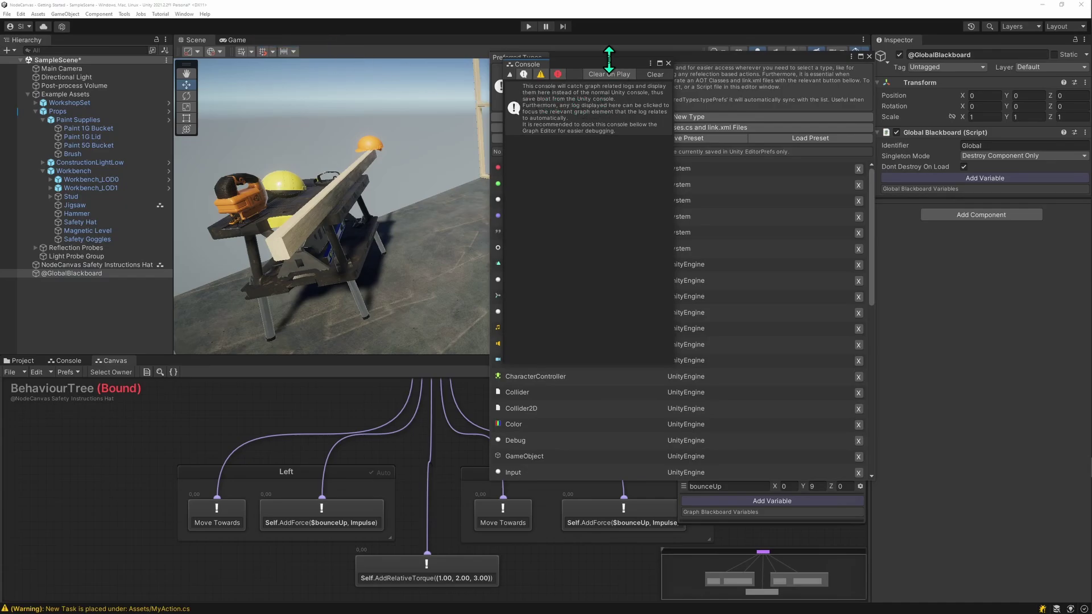
{"action": "left_click_drag", "start_coordinate": [581, 67], "coordinate": [209, 251]}
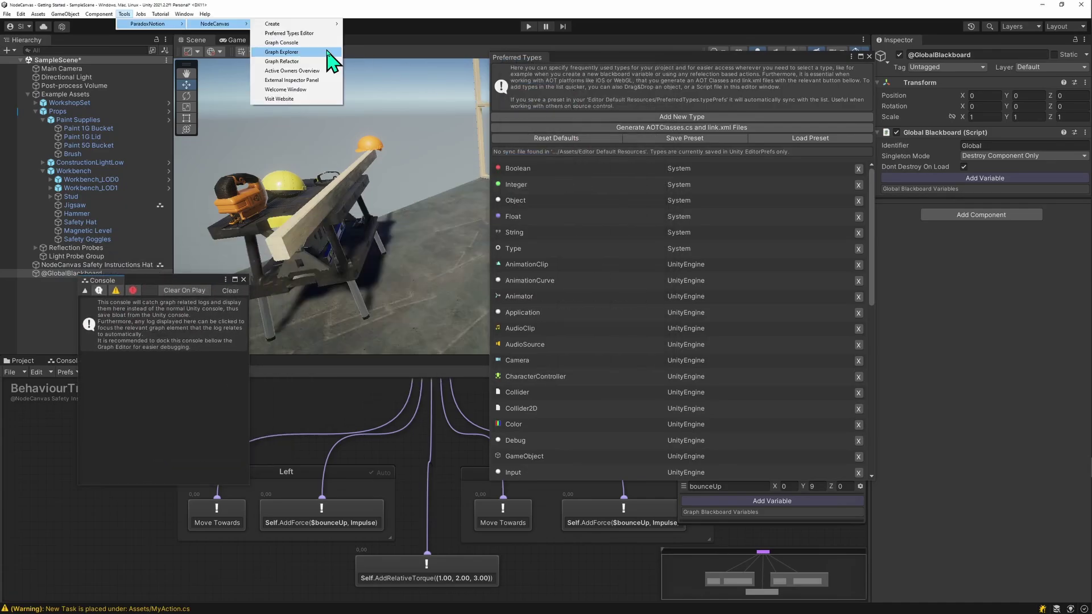
{"action": "left_click", "coordinate": [327, 51]}
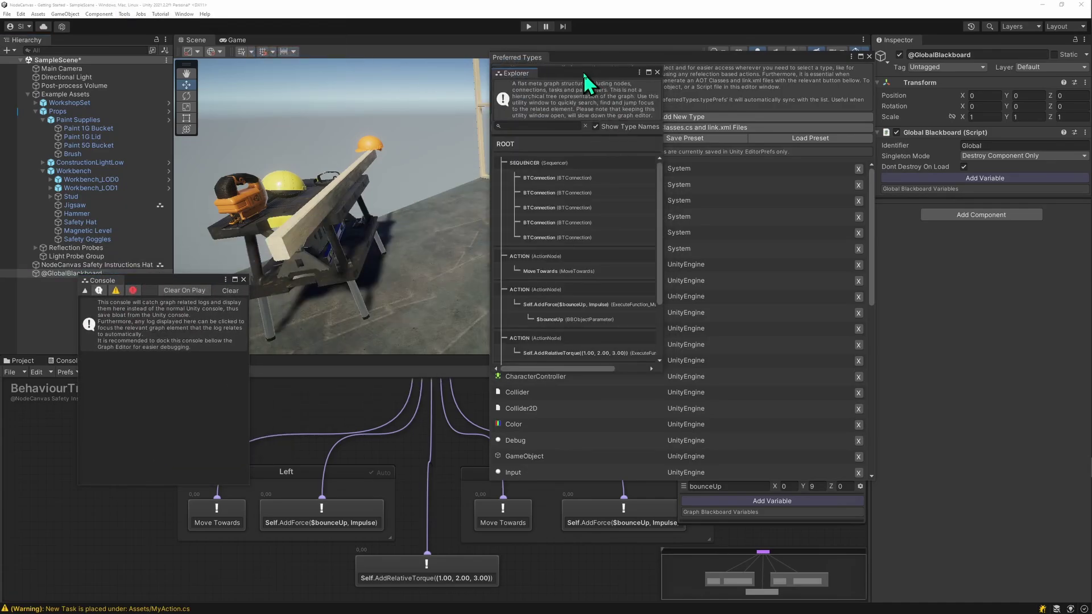
{"action": "left_click_drag", "start_coordinate": [584, 74], "coordinate": [395, 201]}
Step: Jump to a Move Towards node from the explorer, then bring up the Graph Refactor window
{"action": "scroll", "coordinate": [472, 375], "scroll_direction": "down", "scroll_amount": 3}
{"action": "left_click", "coordinate": [465, 417]}
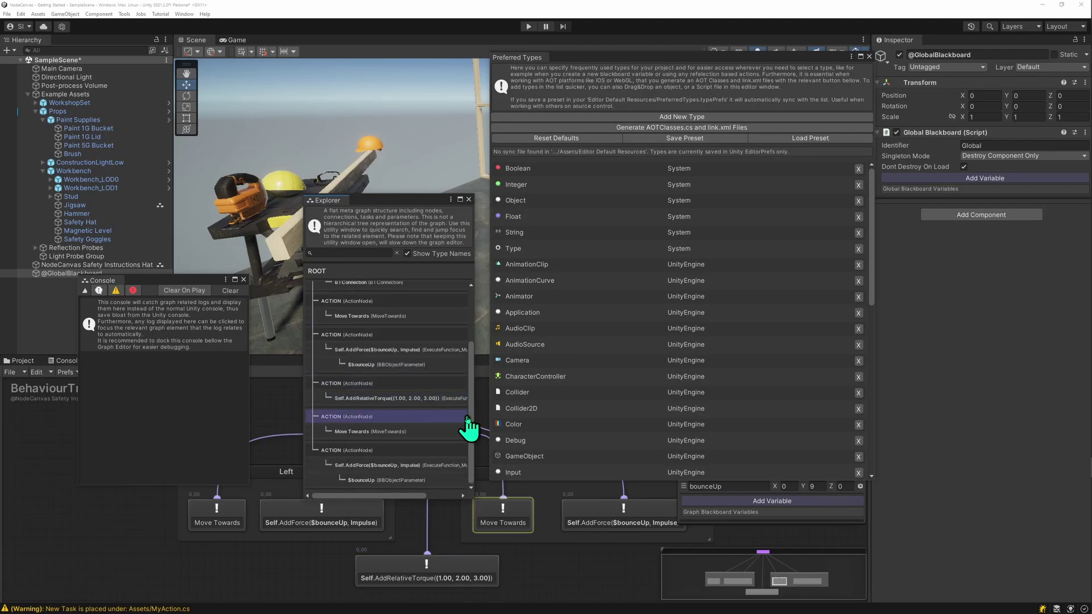
{"action": "scroll", "coordinate": [467, 424], "scroll_direction": "up", "scroll_amount": 3}
{"action": "left_click", "coordinate": [124, 14]}
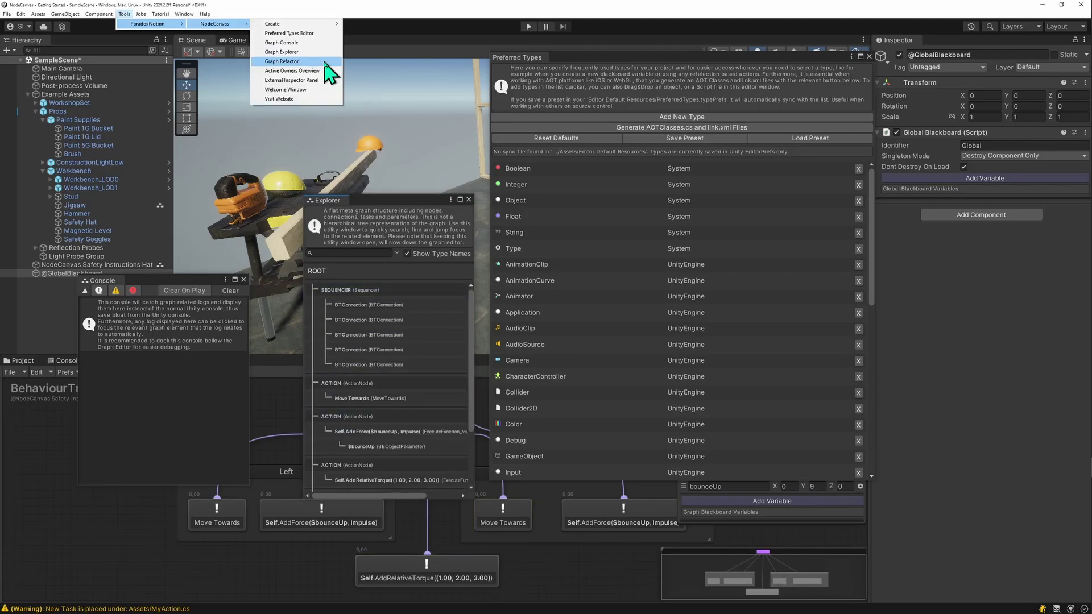
{"action": "left_click", "coordinate": [326, 61]}
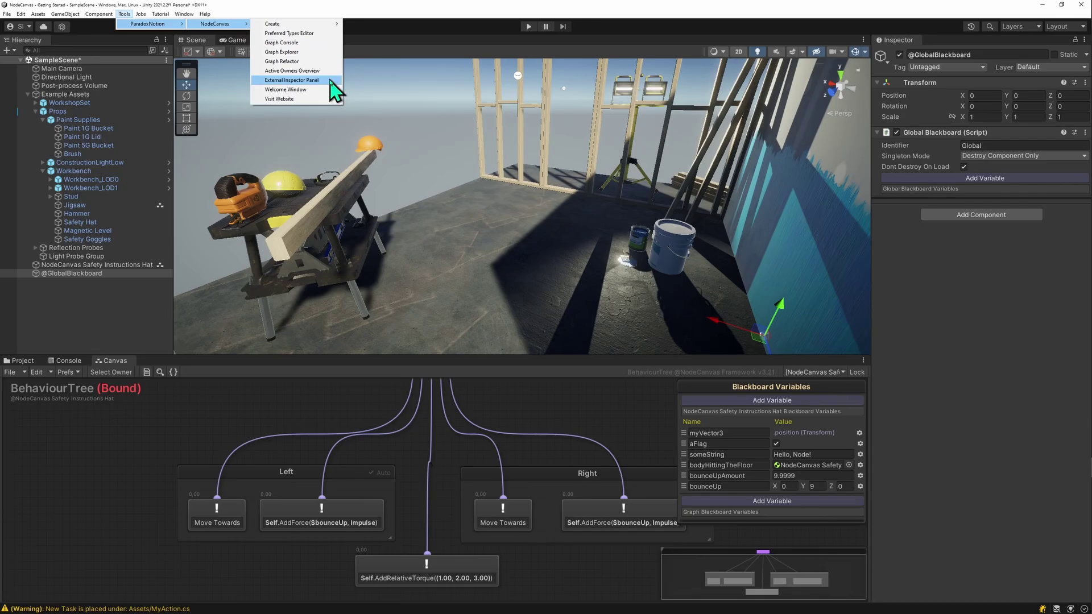
Step: Dock the External Inspector Panel beside the hierarchy, inspect Move Towards, then close it
{"action": "left_click", "coordinate": [296, 80]}
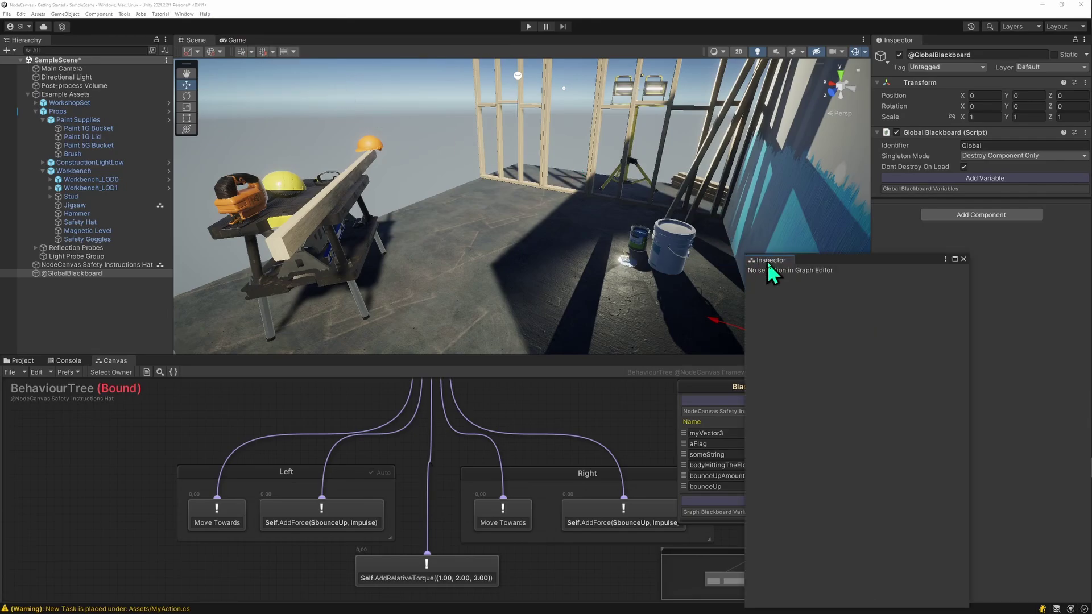
{"action": "left_click_drag", "start_coordinate": [765, 265], "coordinate": [99, 468]}
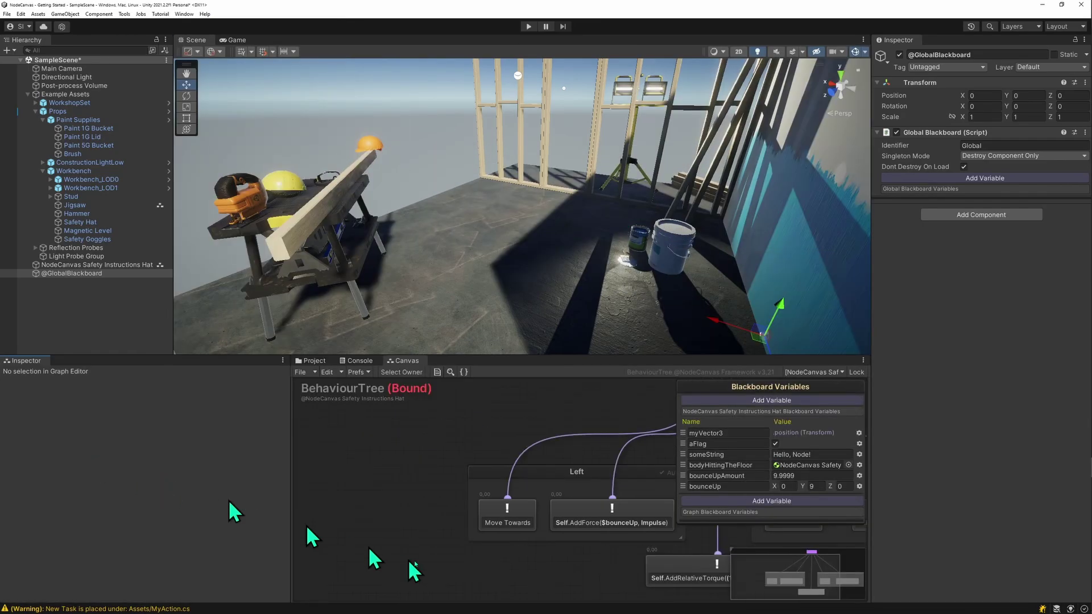
{"action": "left_click", "coordinate": [535, 522]}
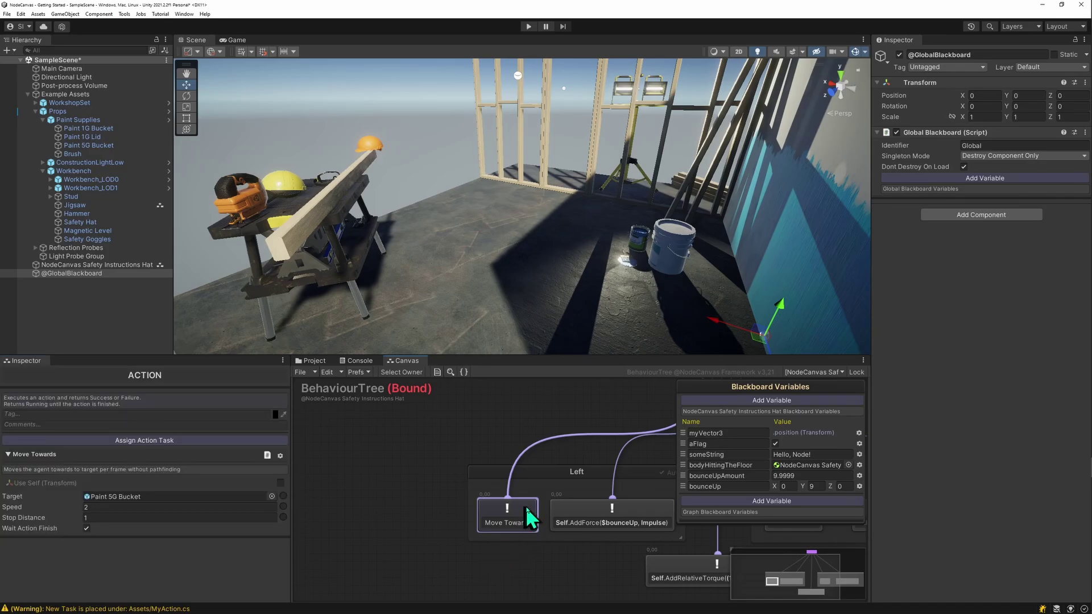
{"action": "left_click_drag", "start_coordinate": [25, 362], "coordinate": [259, 132]}
{"action": "left_click", "coordinate": [397, 39]}
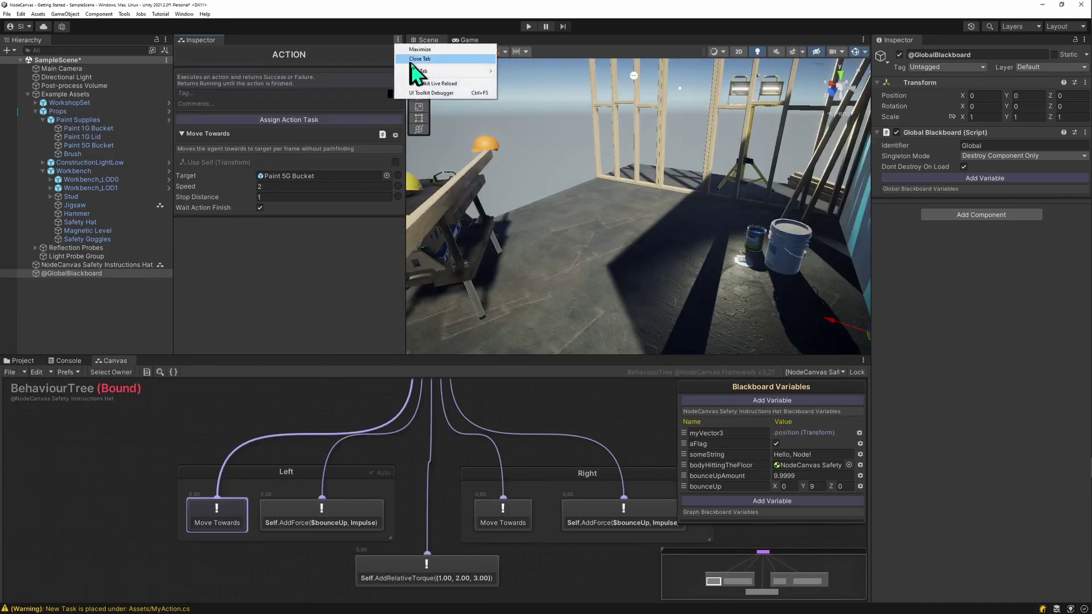
{"action": "left_click", "coordinate": [433, 59]}
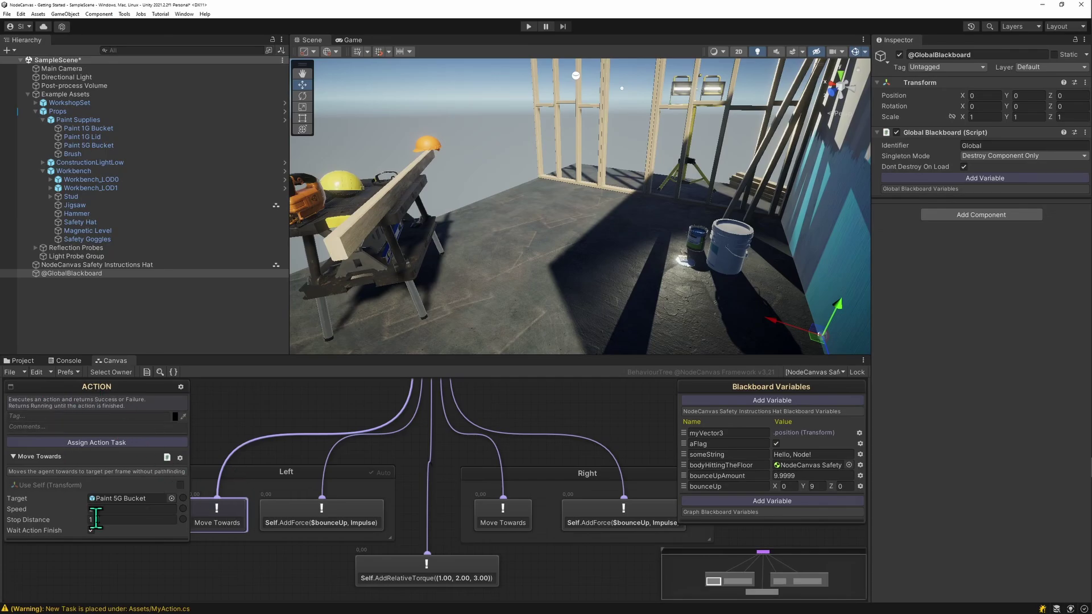
Step: Show the Left group's AddForce node settings in a separate Inspector docked beside the hierarchy
{"action": "left_click", "coordinate": [289, 520]}
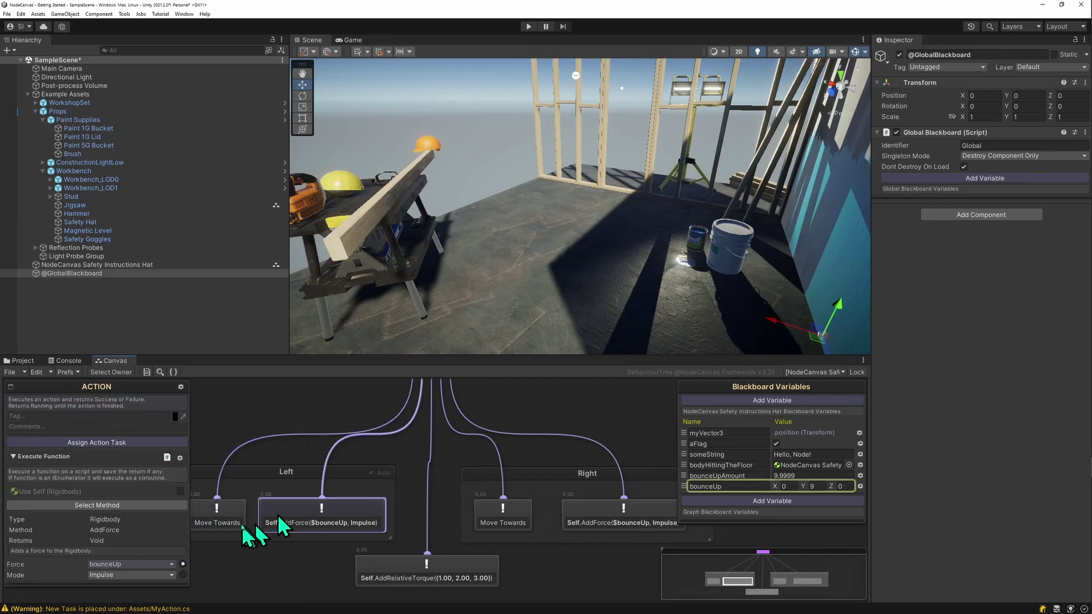
{"action": "left_click", "coordinate": [212, 514]}
{"action": "left_click", "coordinate": [267, 514]}
{"action": "middle_click_drag", "start_coordinate": [267, 515], "coordinate": [178, 514]}
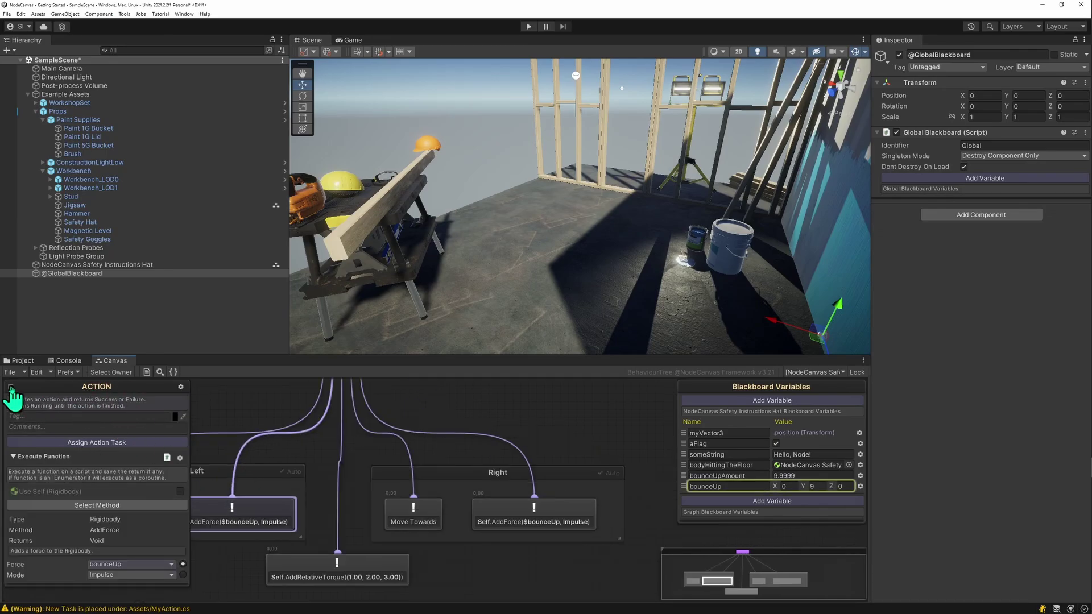
{"action": "left_click", "coordinate": [11, 388]}
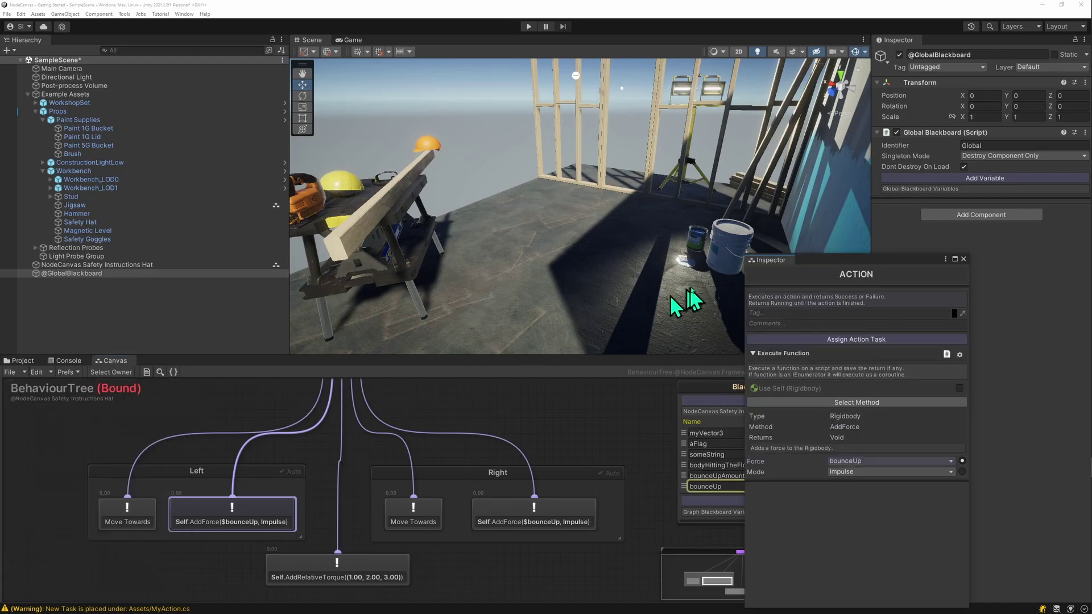
{"action": "left_click_drag", "start_coordinate": [792, 267], "coordinate": [448, 417]}
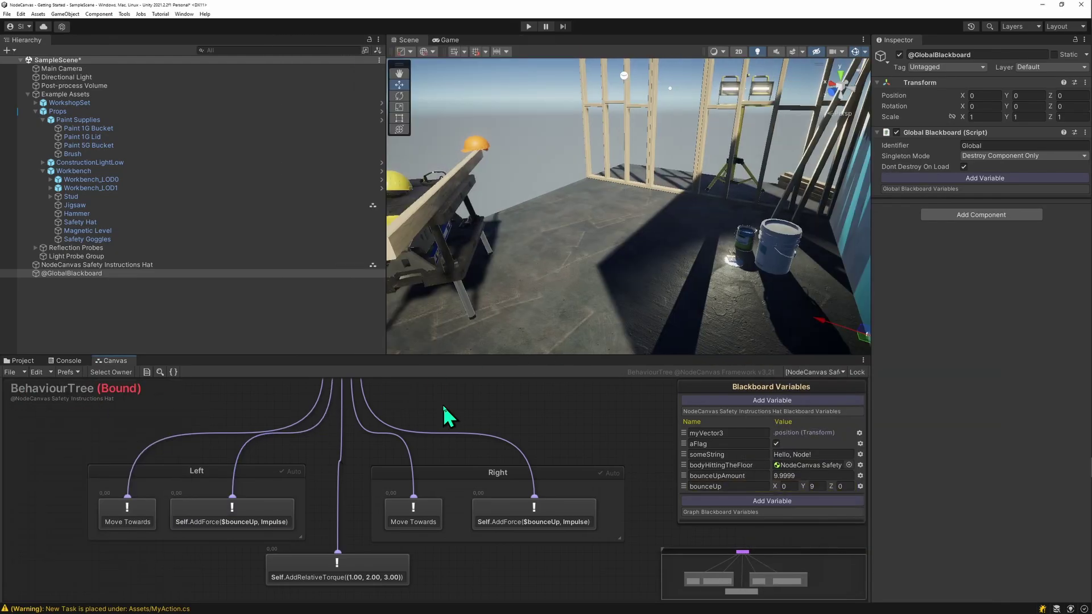